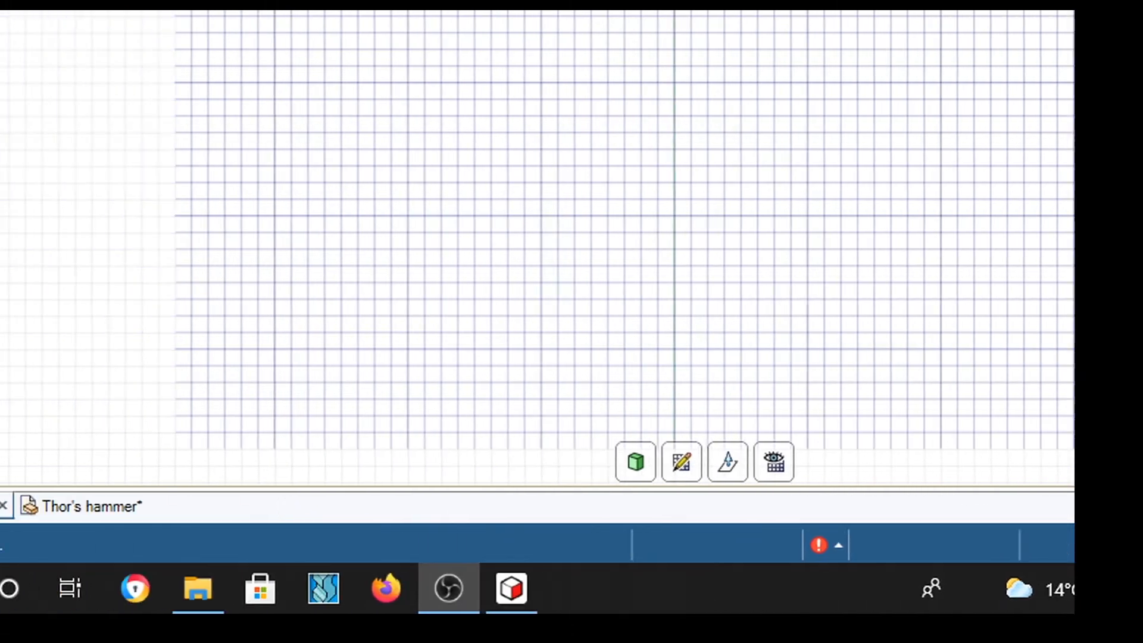
scroll(875, 243, up, 1)
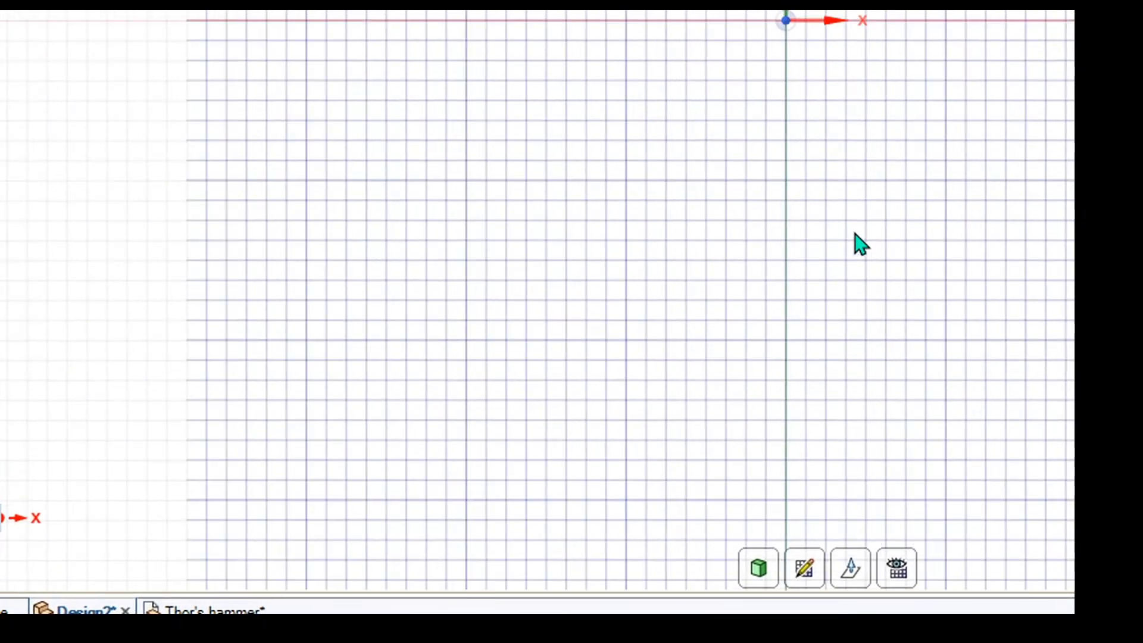
scroll(861, 244, down, 3)
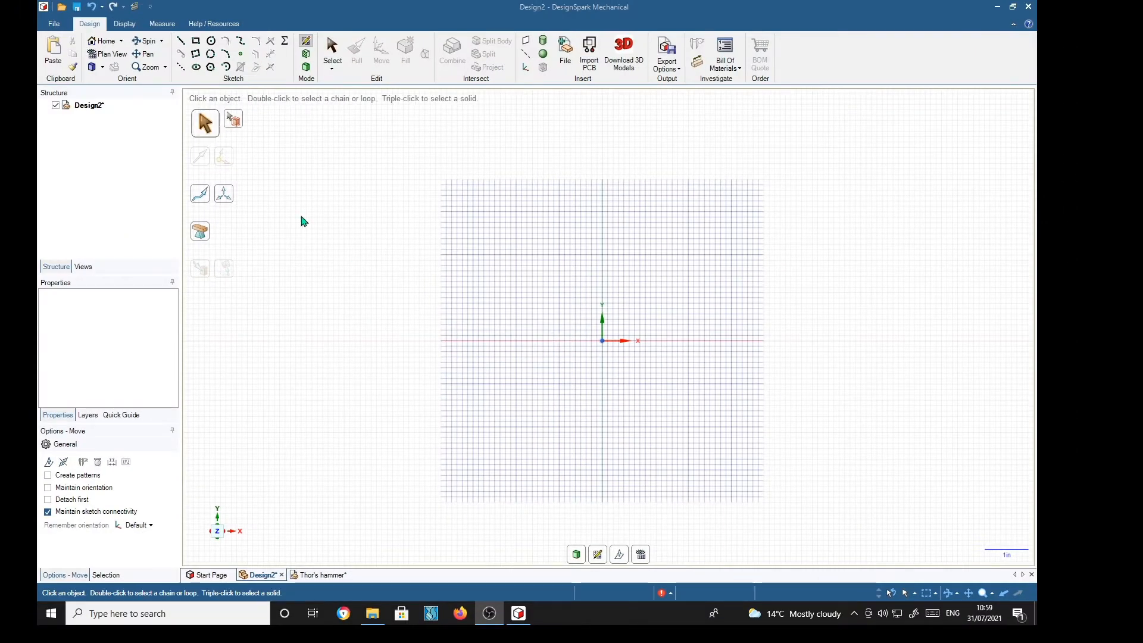
- Check the current document's unit settings in the program options without changing them
click(60, 26)
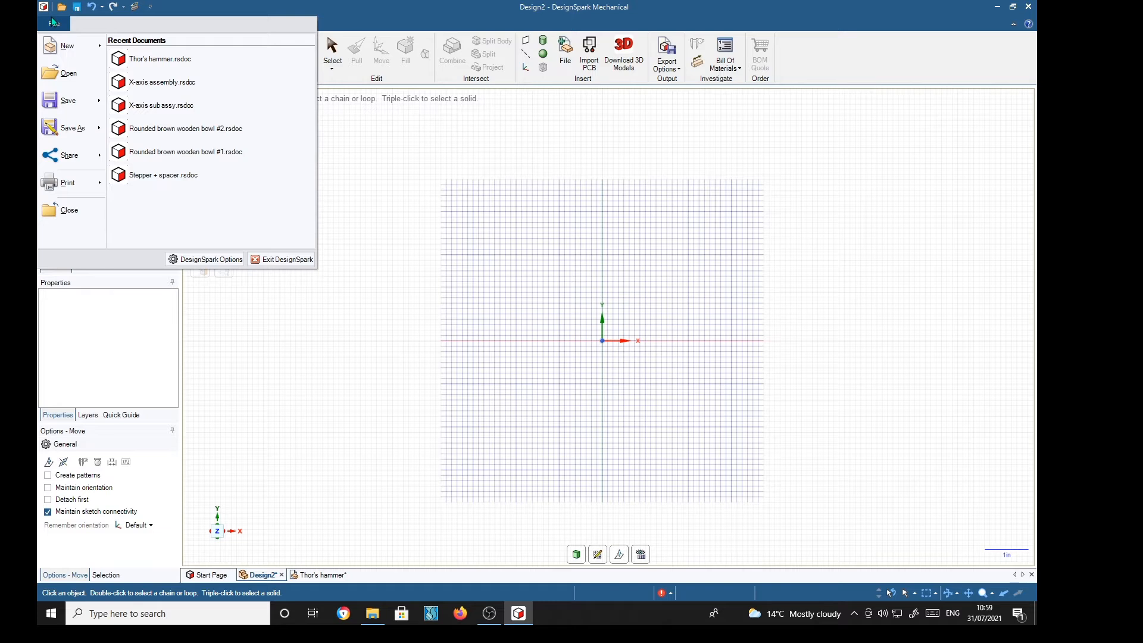
click(214, 260)
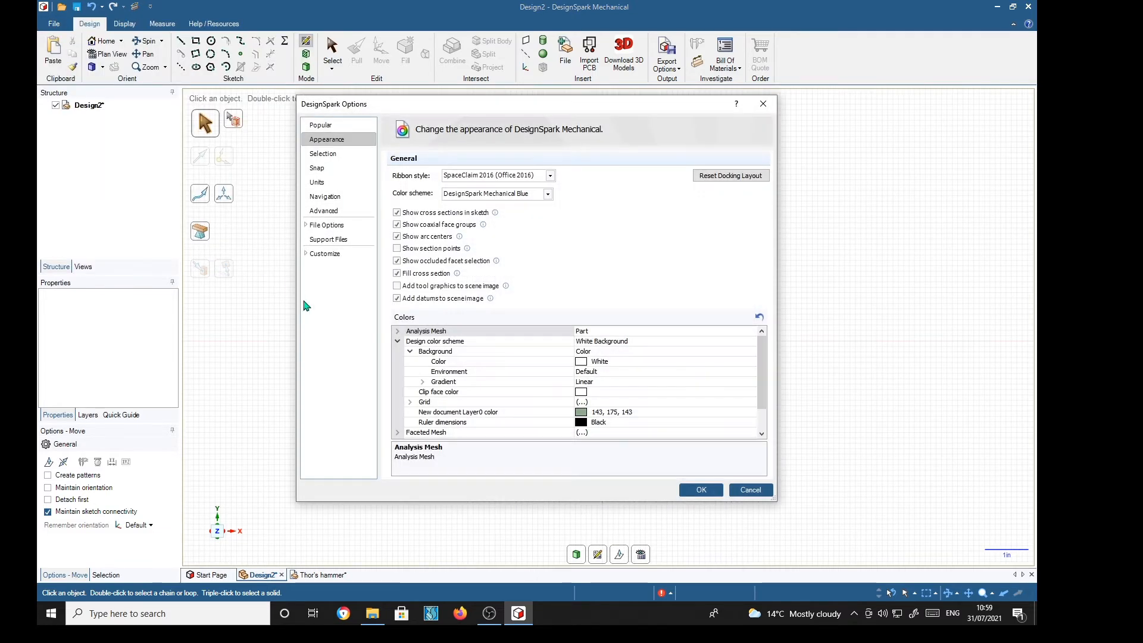
click(326, 185)
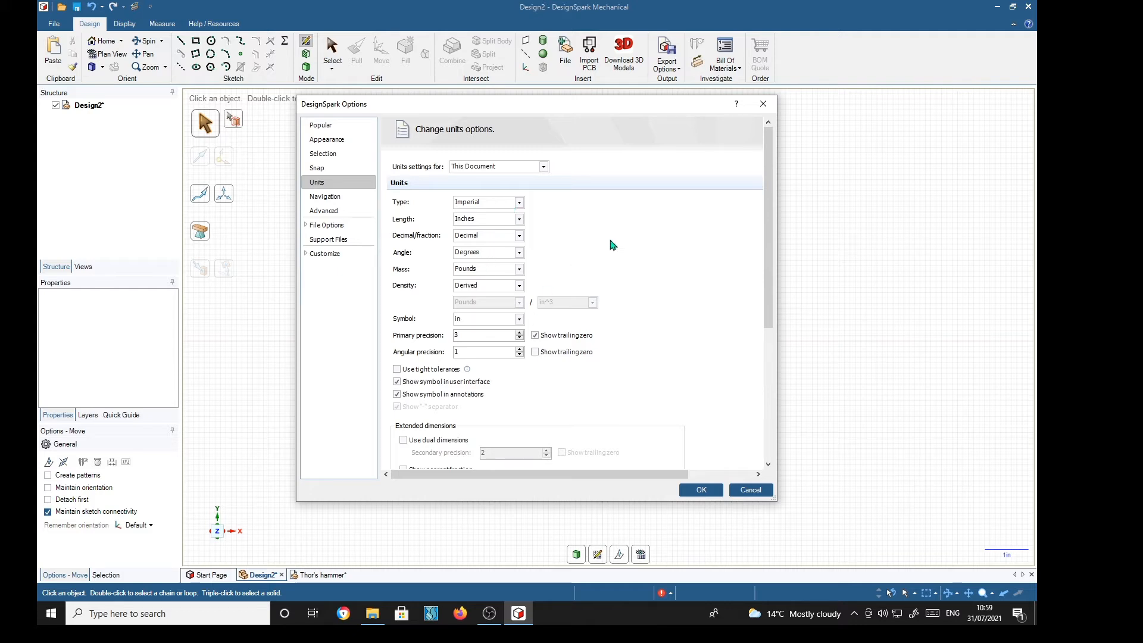
click(762, 104)
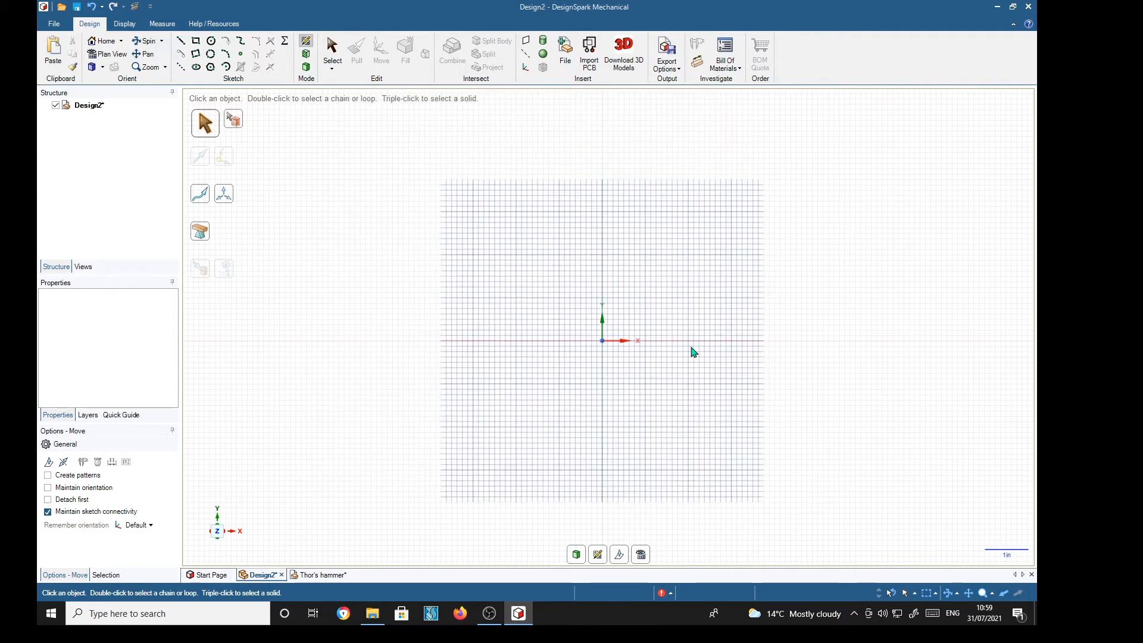
- Sketch a rectangle 2 in wide and 4 in tall to the left of the origin
scroll(630, 366, up, 3)
scroll(630, 369, up, 1)
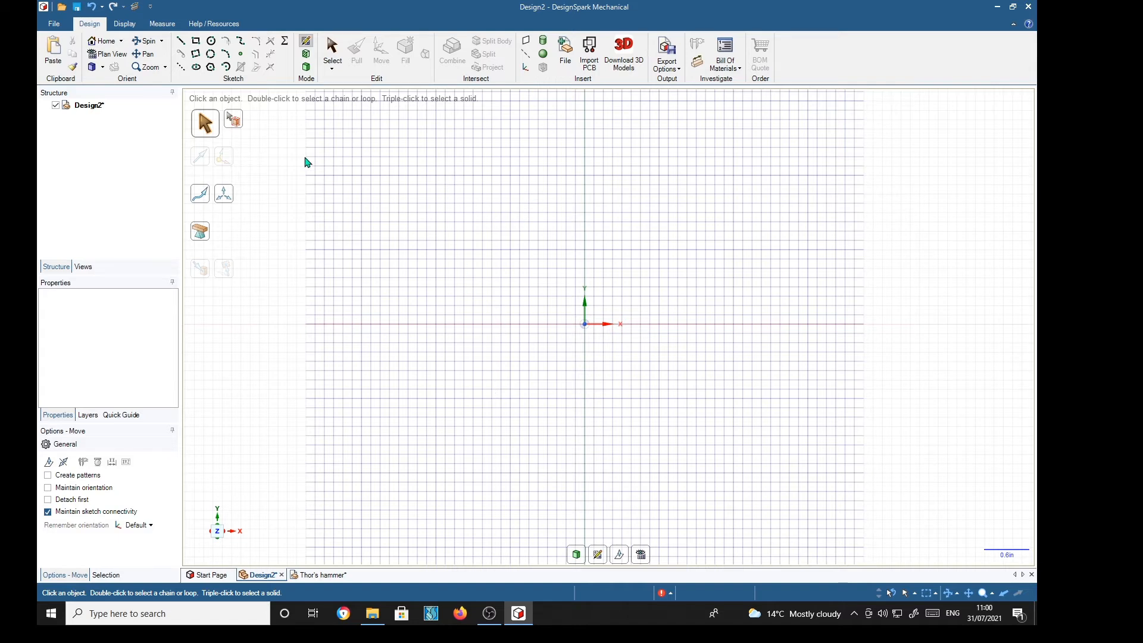
click(195, 41)
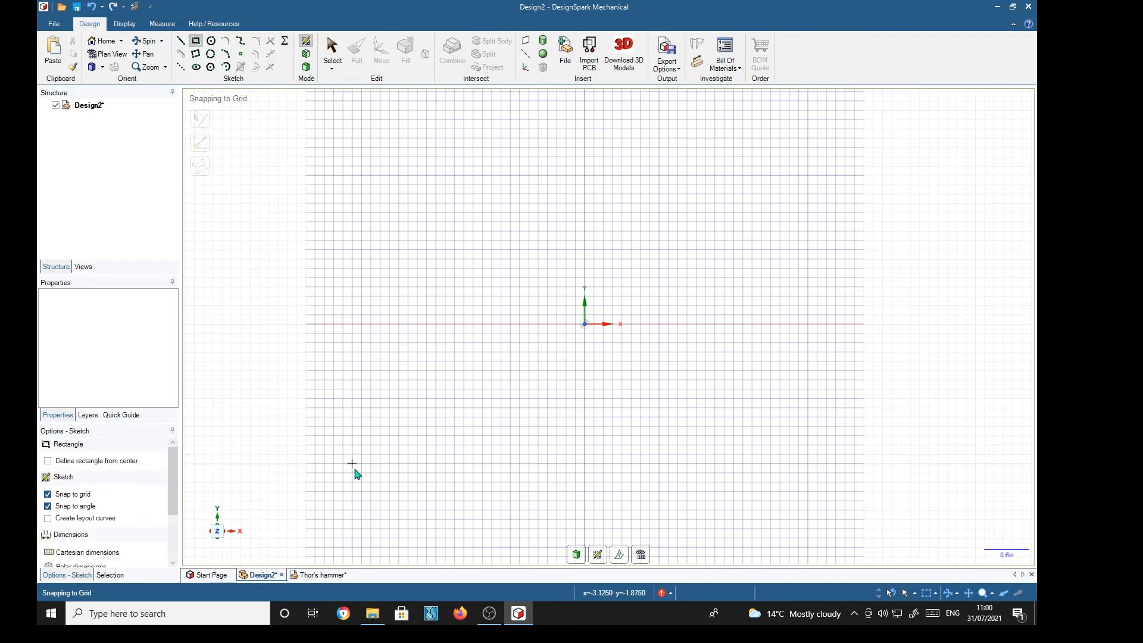
click(334, 500)
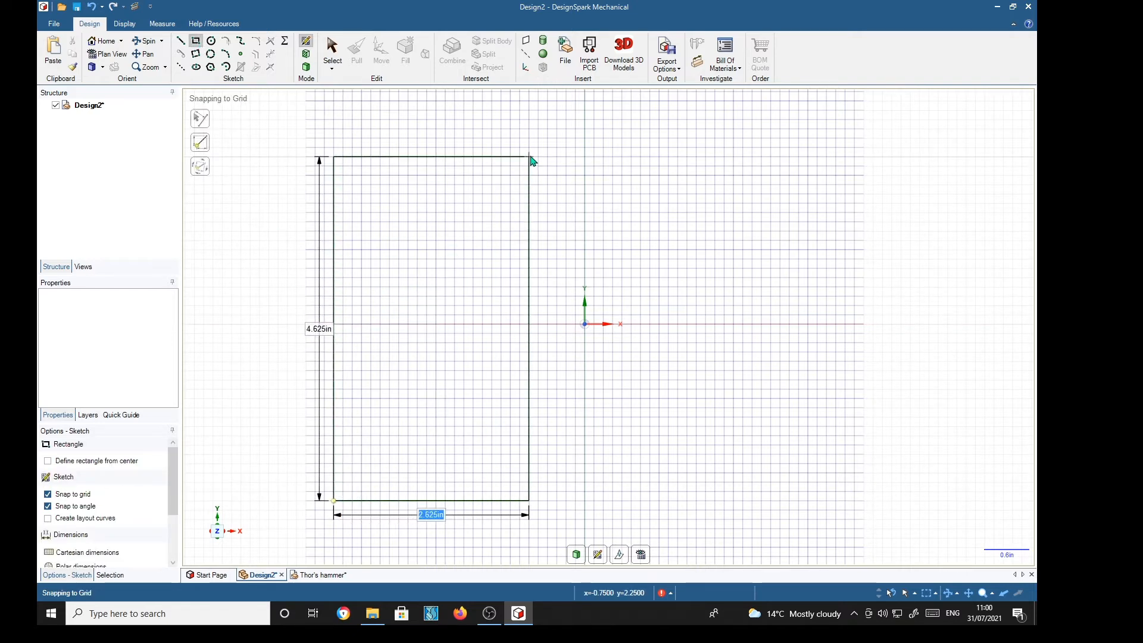
text(2)
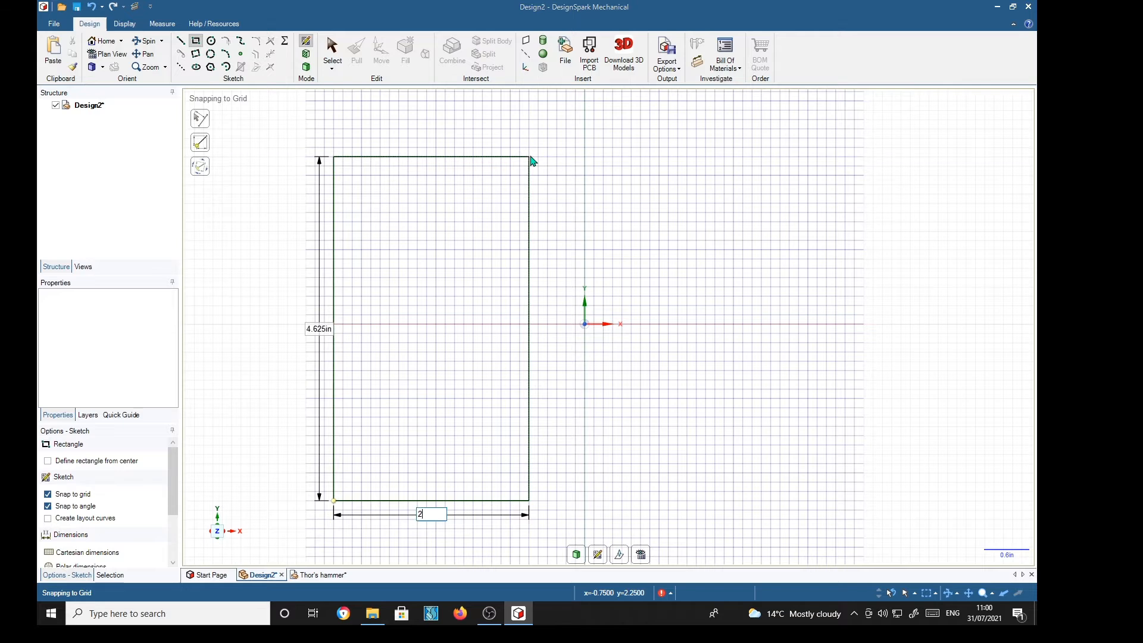
key(Tab)
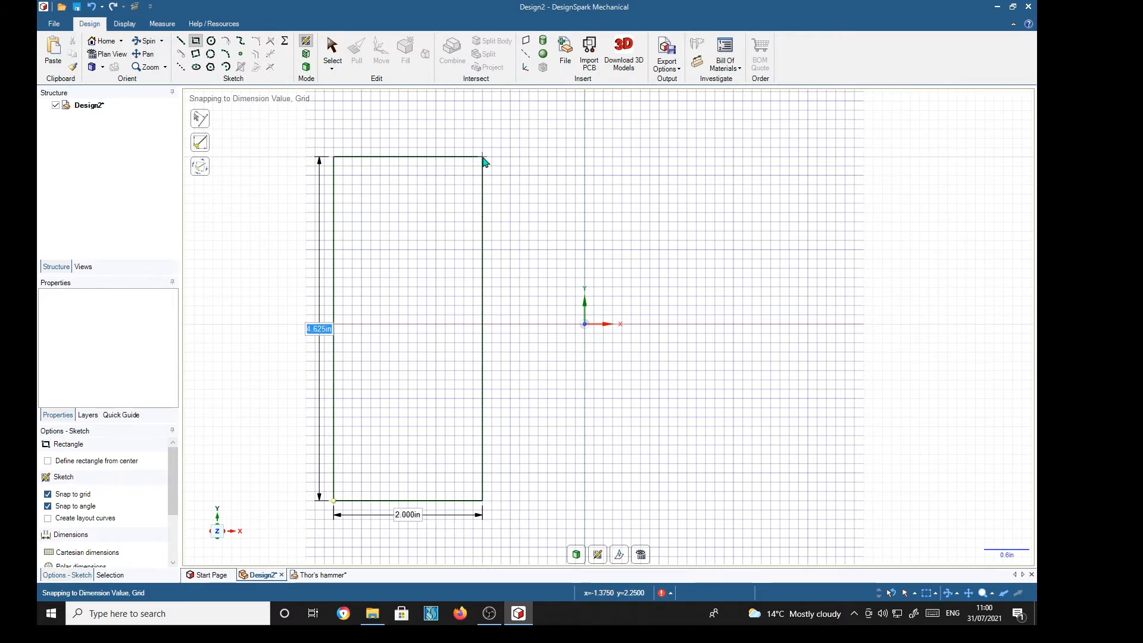
text(4)
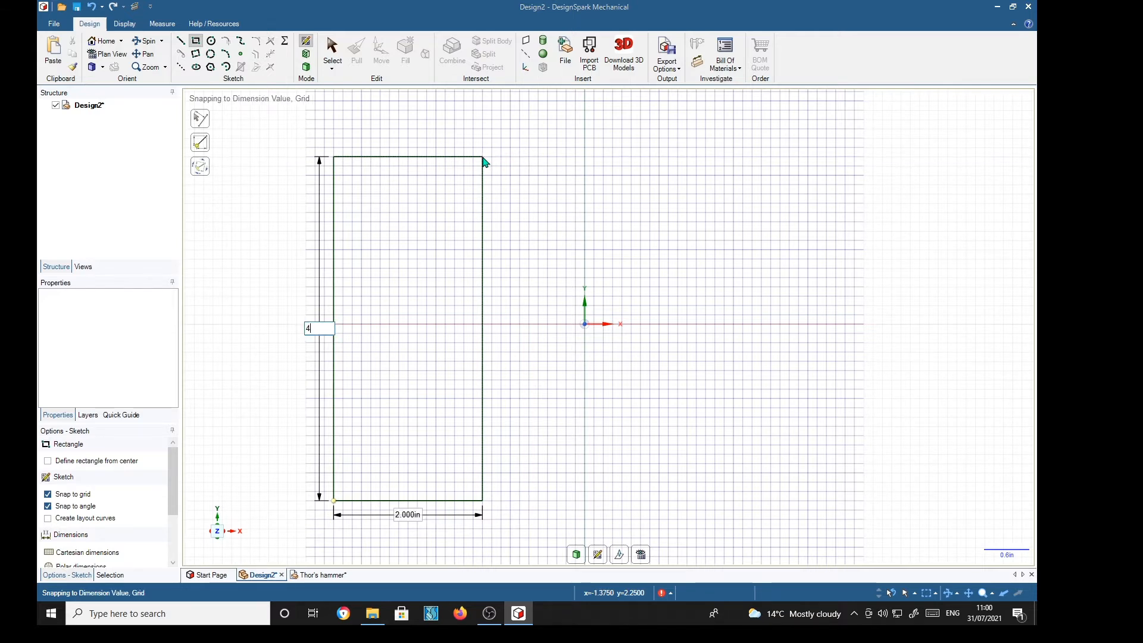
key(Return)
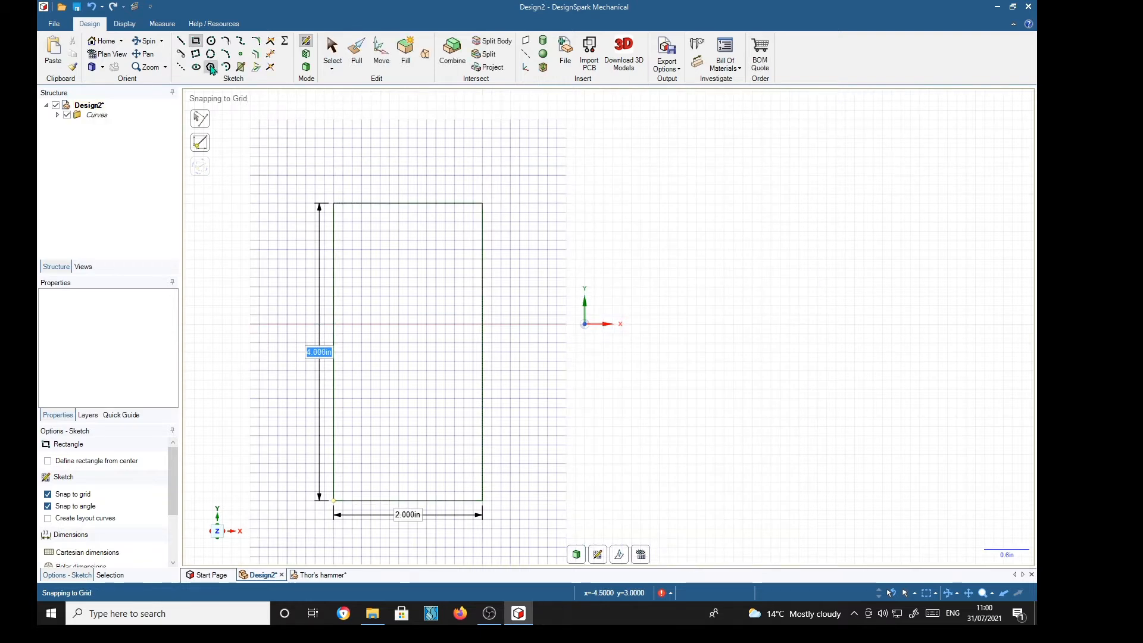
- Sketch two circles of 0.56 in diameter, one above the other, between the rectangle and the Y axis
click(211, 42)
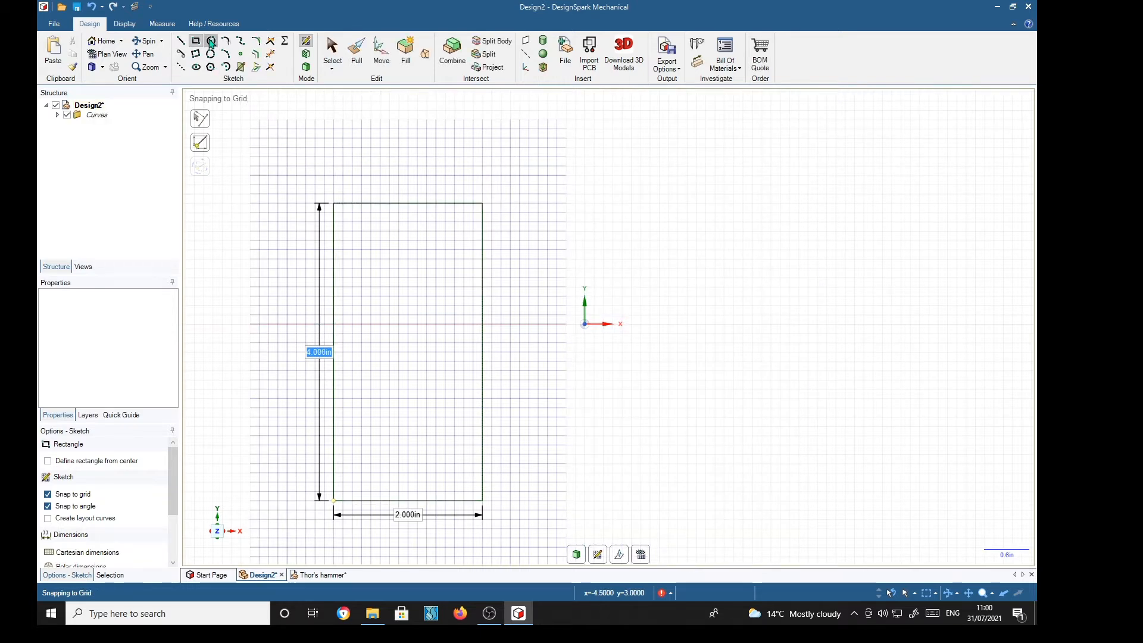
click(547, 250)
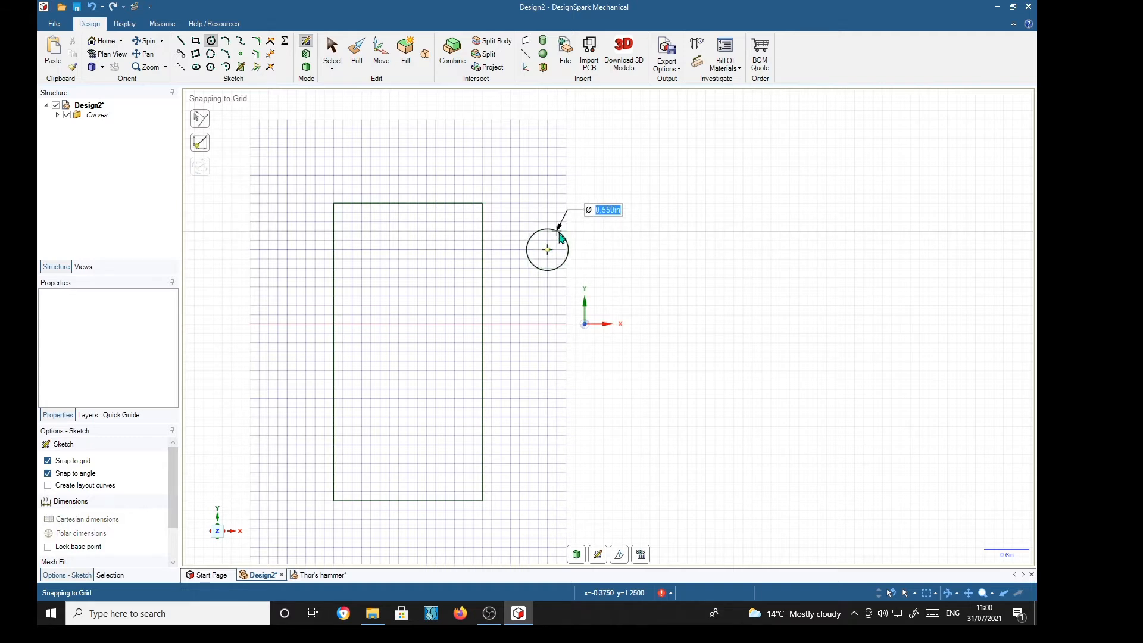
text(.56)
key(Return)
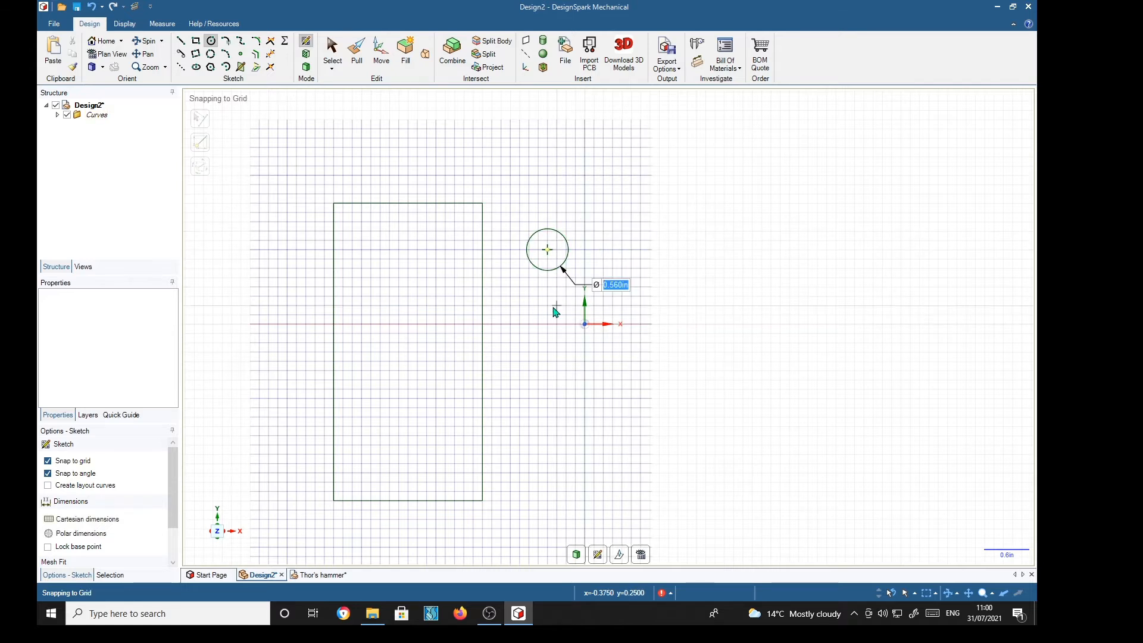
click(547, 352)
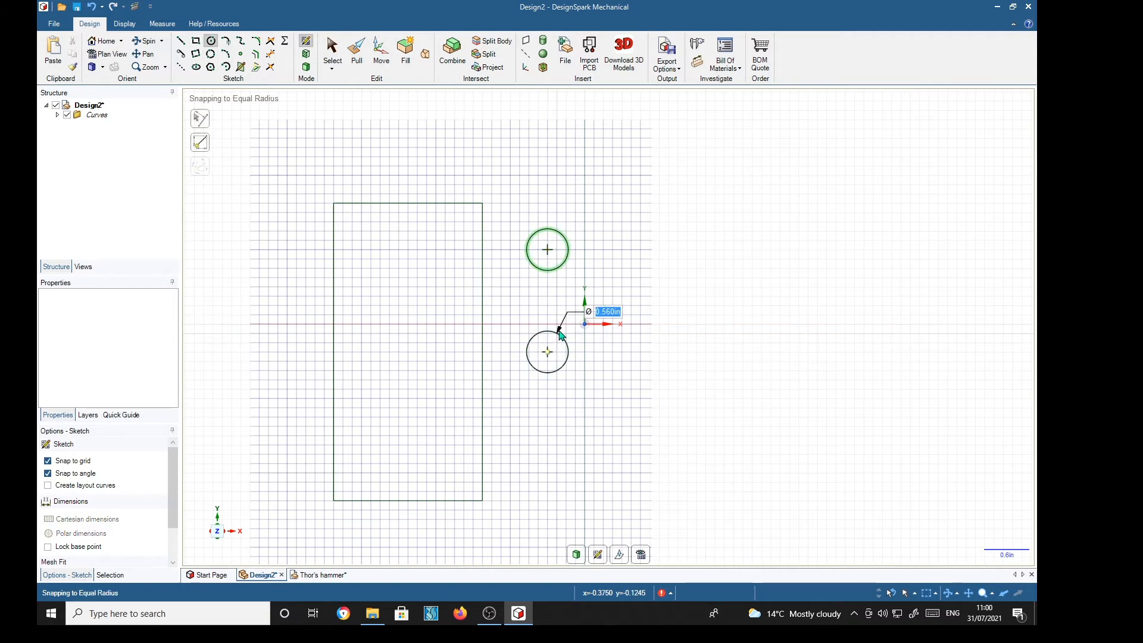
click(560, 332)
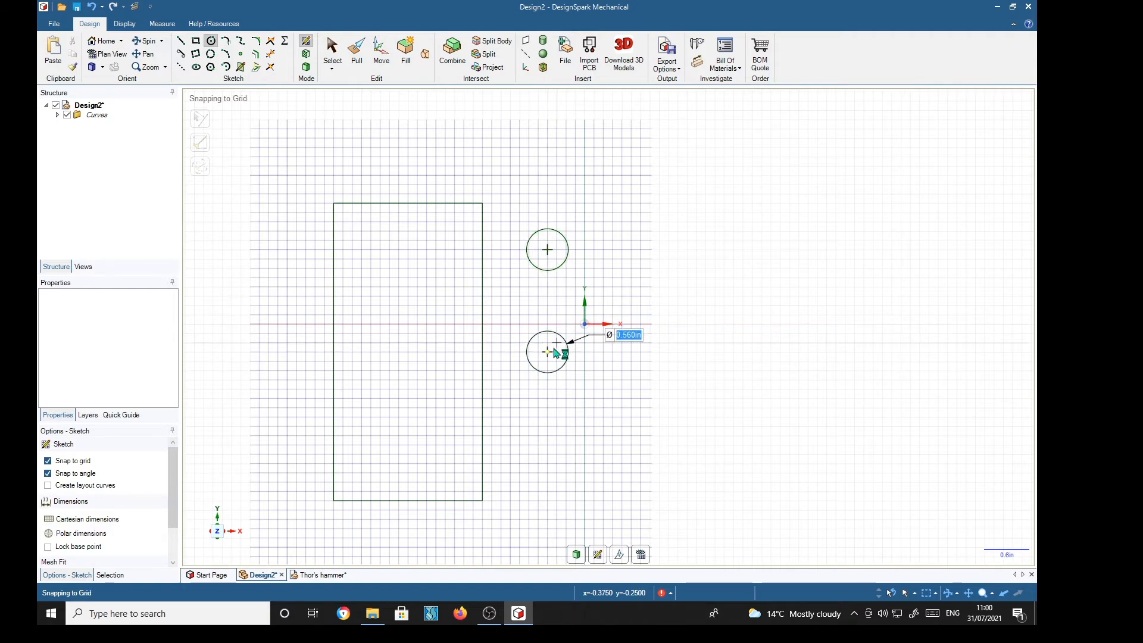
- Add a concentric 0.65 in diameter circle around the lower circle and sketch a separate 0.65 in circle below it
click(548, 352)
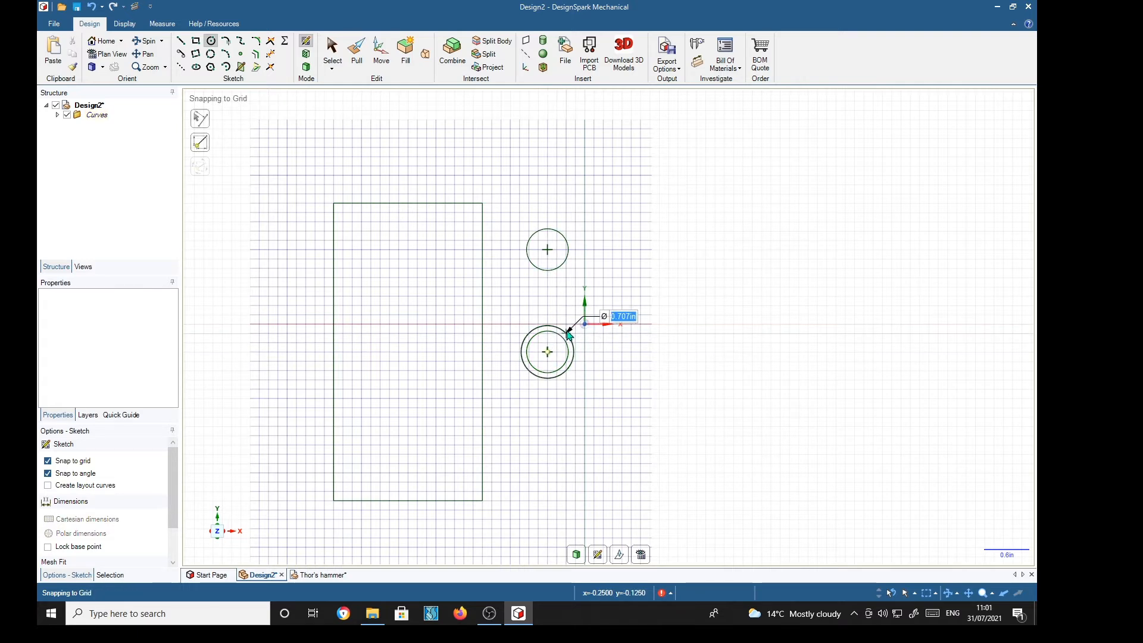
text(.65)
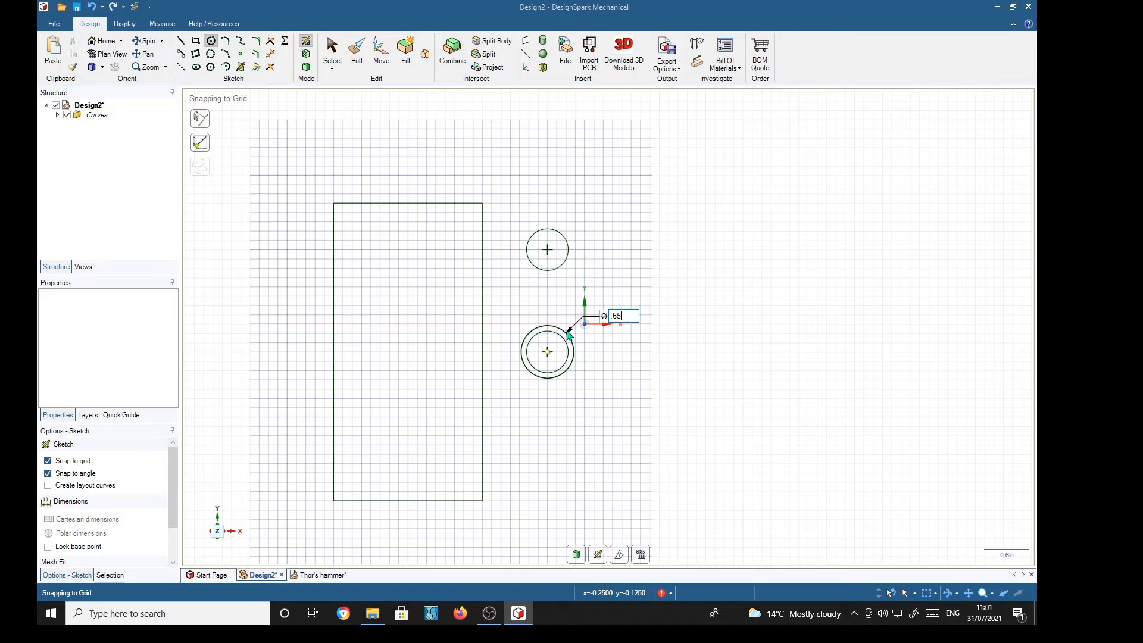
key(Return)
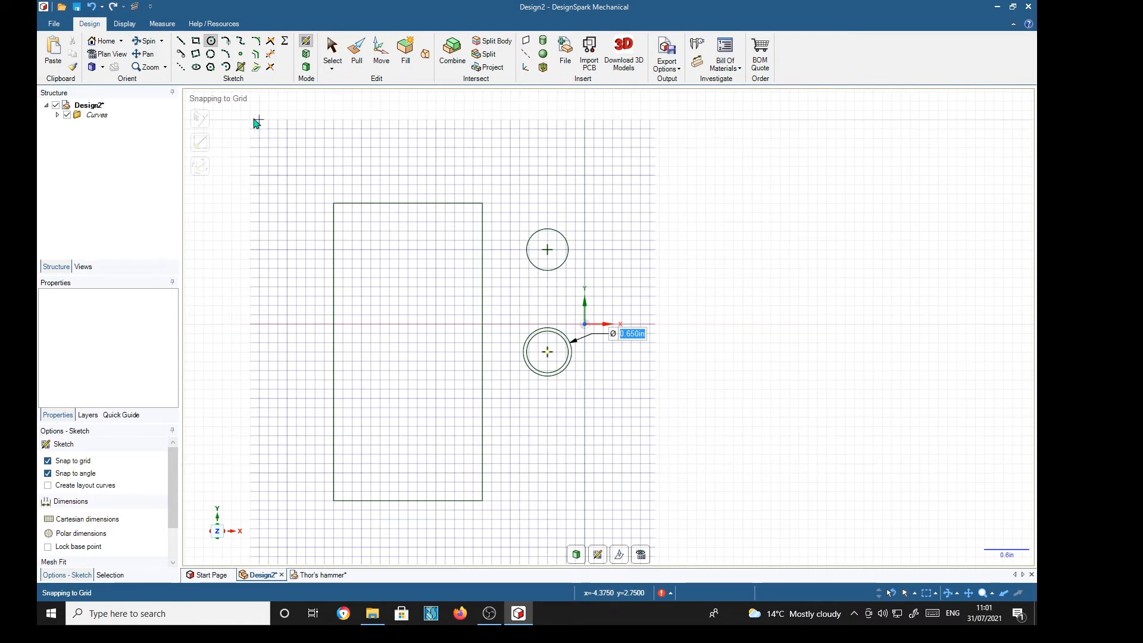
click(547, 454)
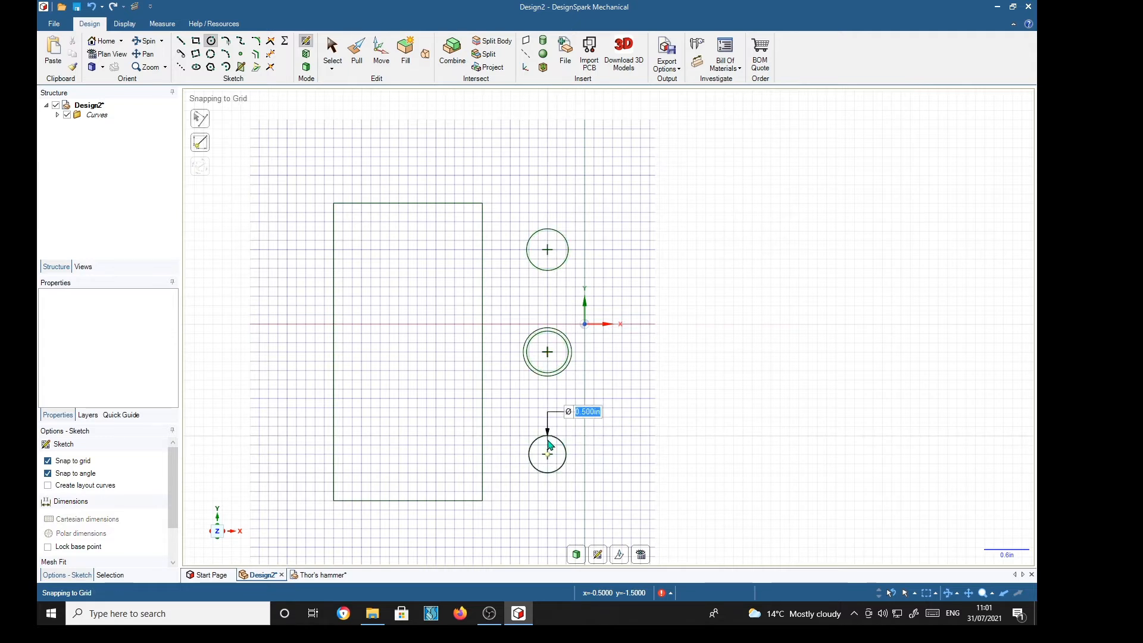
text(.65)
key(Return)
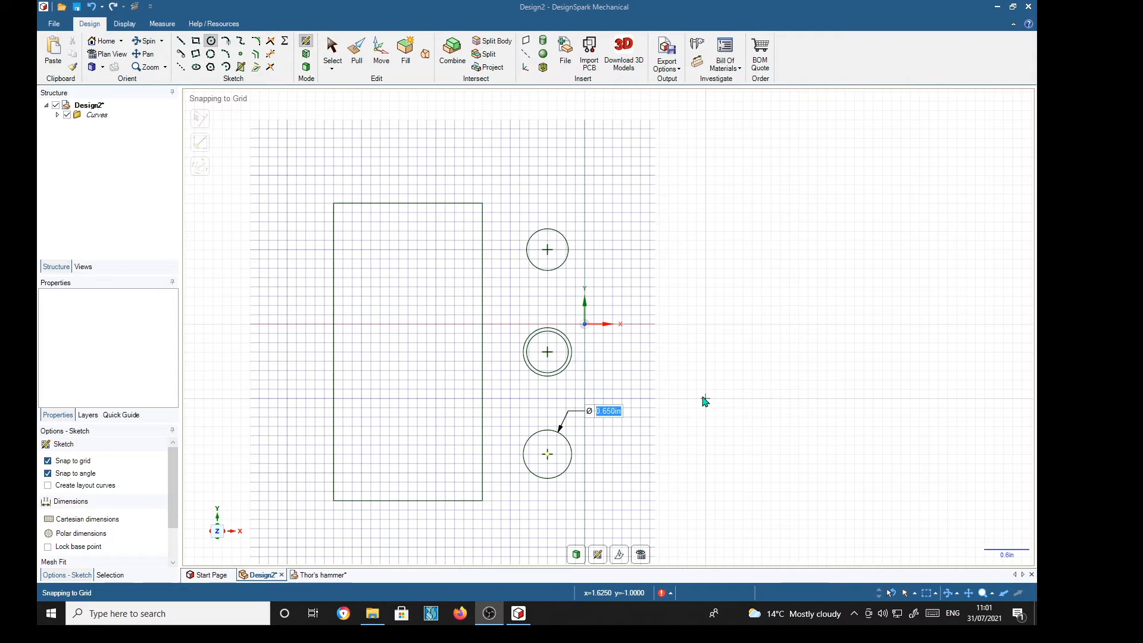
key(Return)
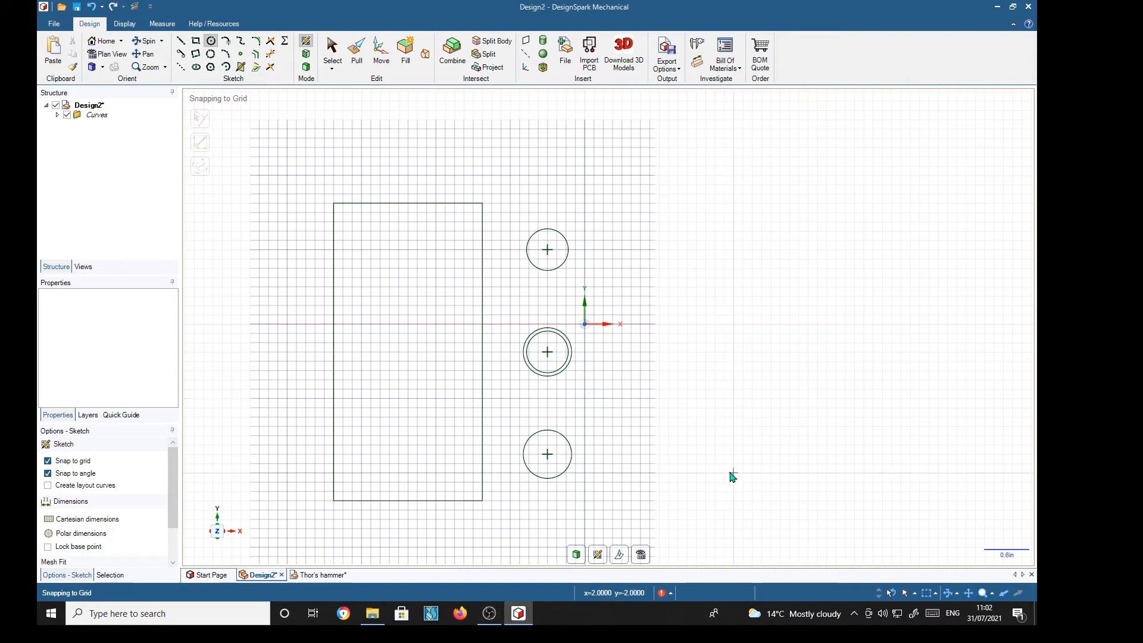
- Pull the rectangular face 2 in to form the solid hammer head block
key(p)
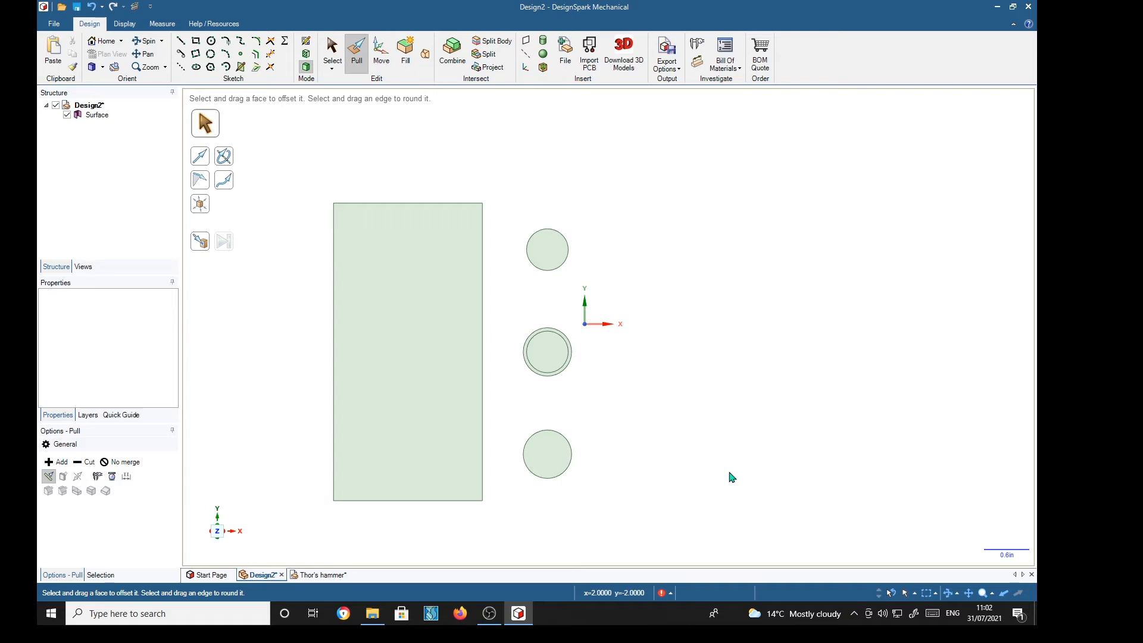
click(444, 293)
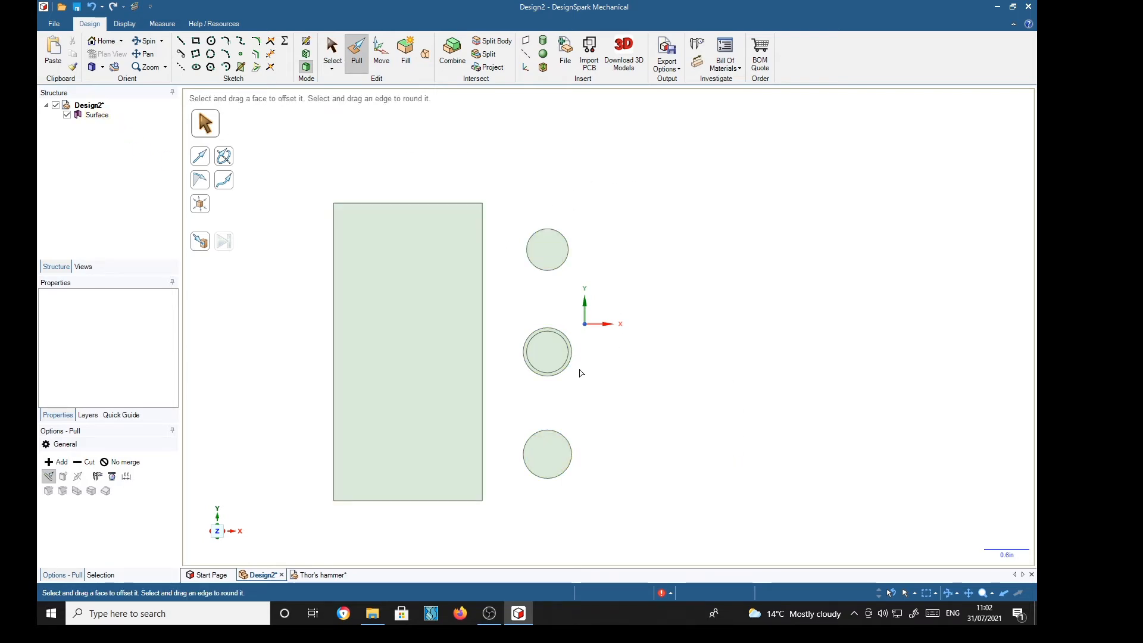
click(552, 356)
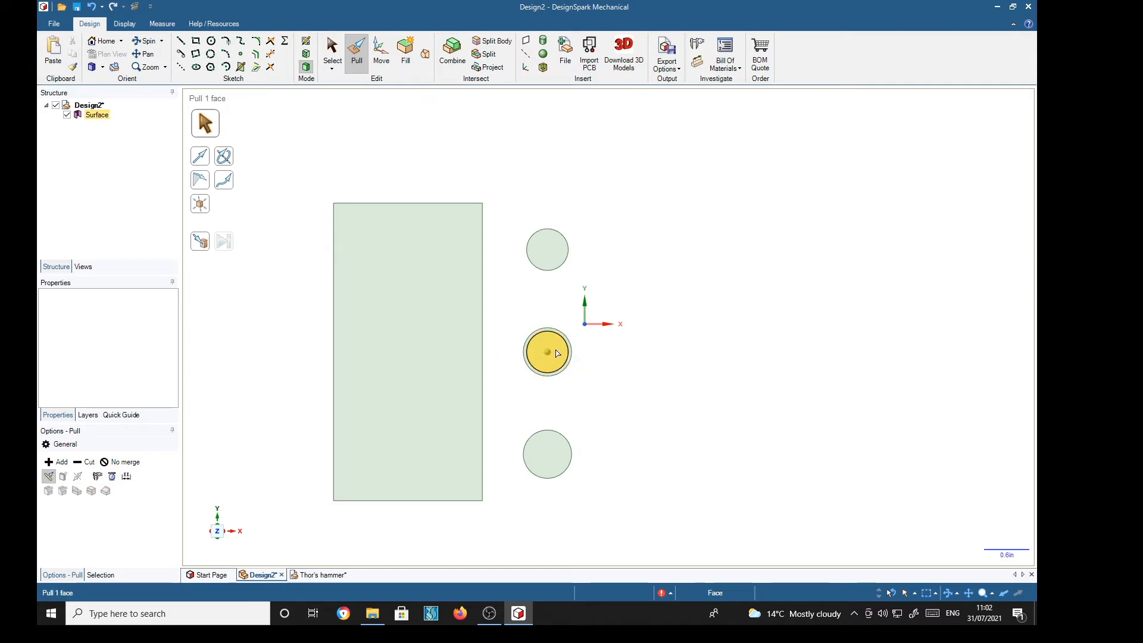
click(427, 322)
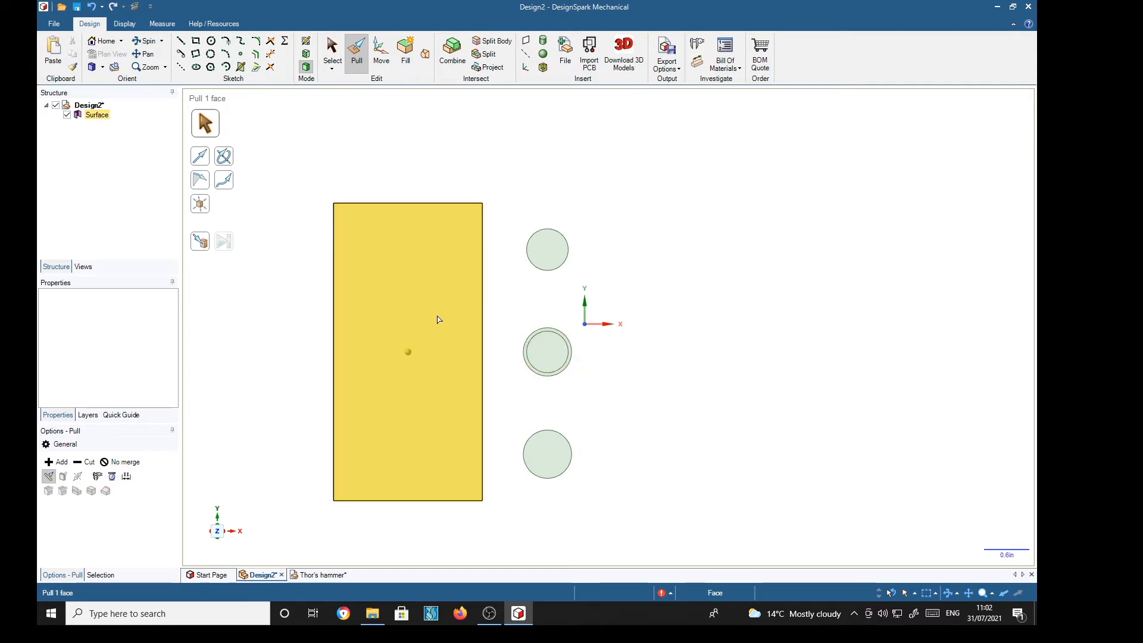
click(537, 293)
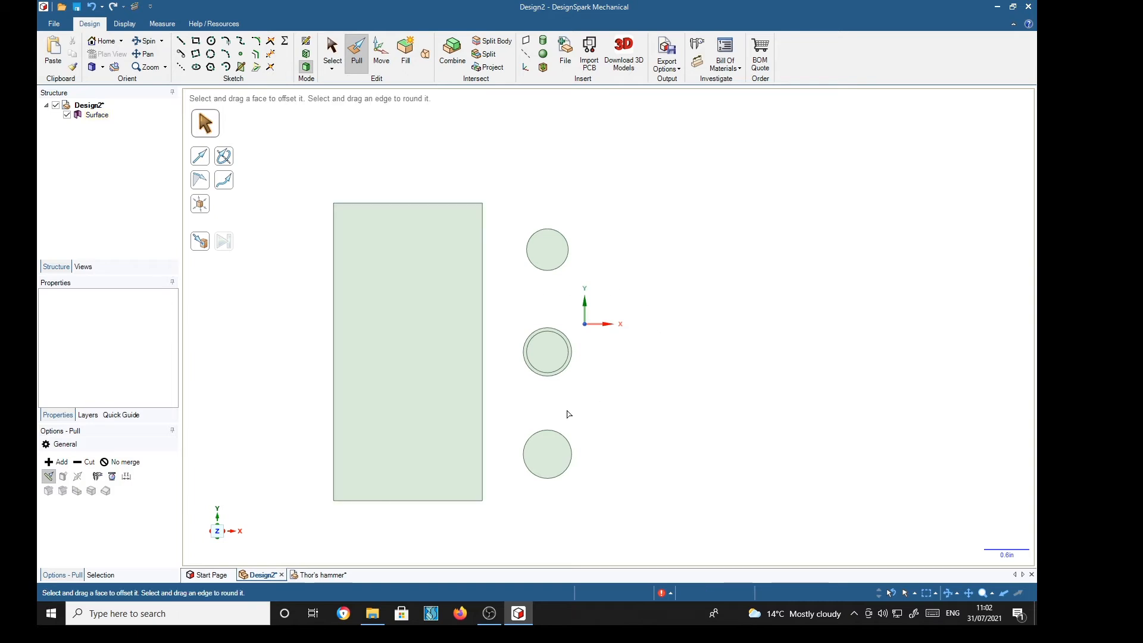
click(545, 352)
click(636, 383)
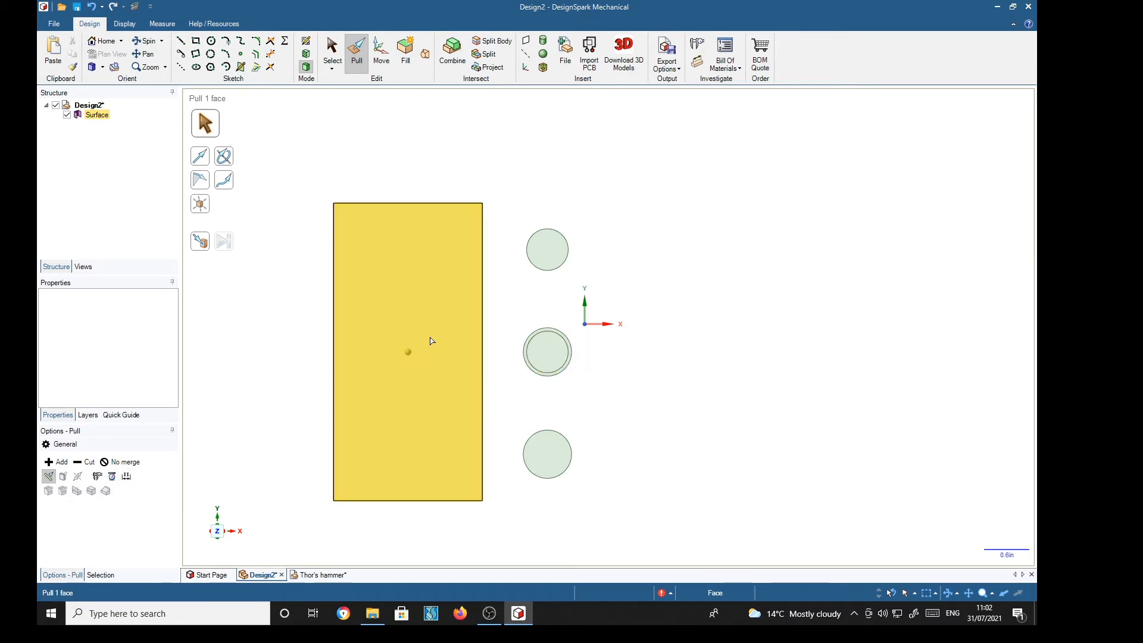
click(431, 340)
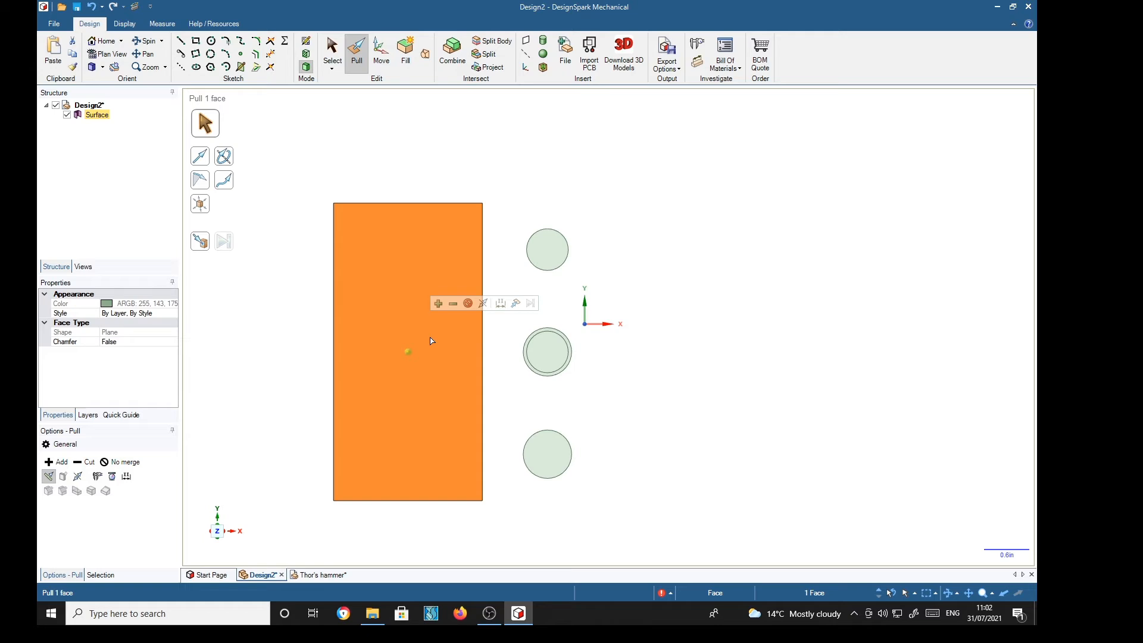
text(2)
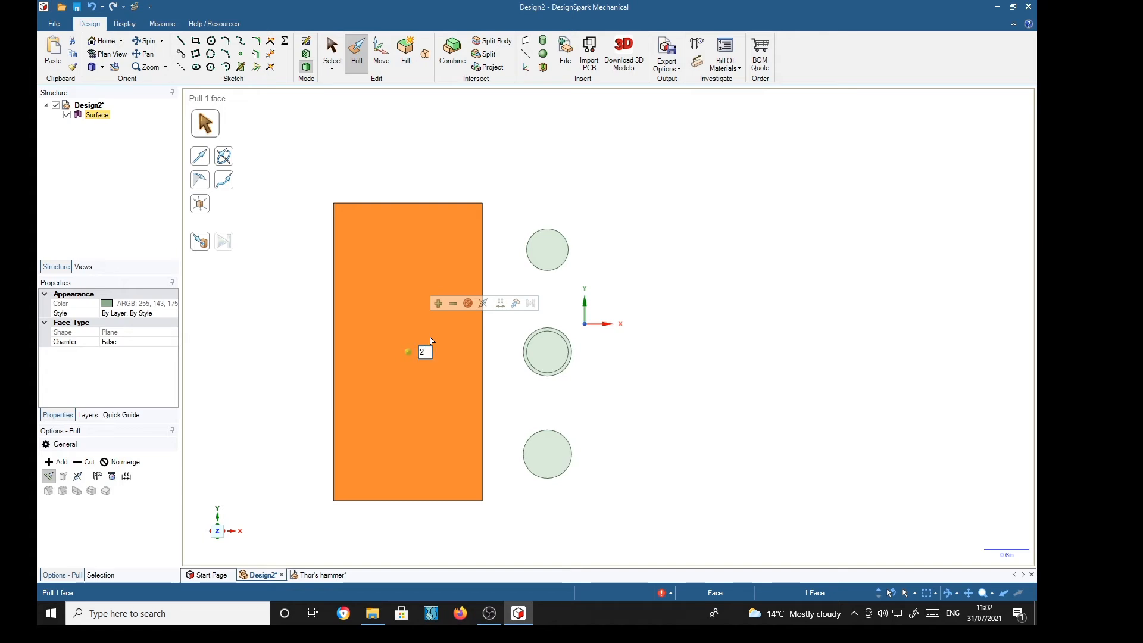
key(Return)
- Chamfer all twelve edges of the rectangular hammer head block by 0.3 in
middle_drag(831, 280, 796, 309)
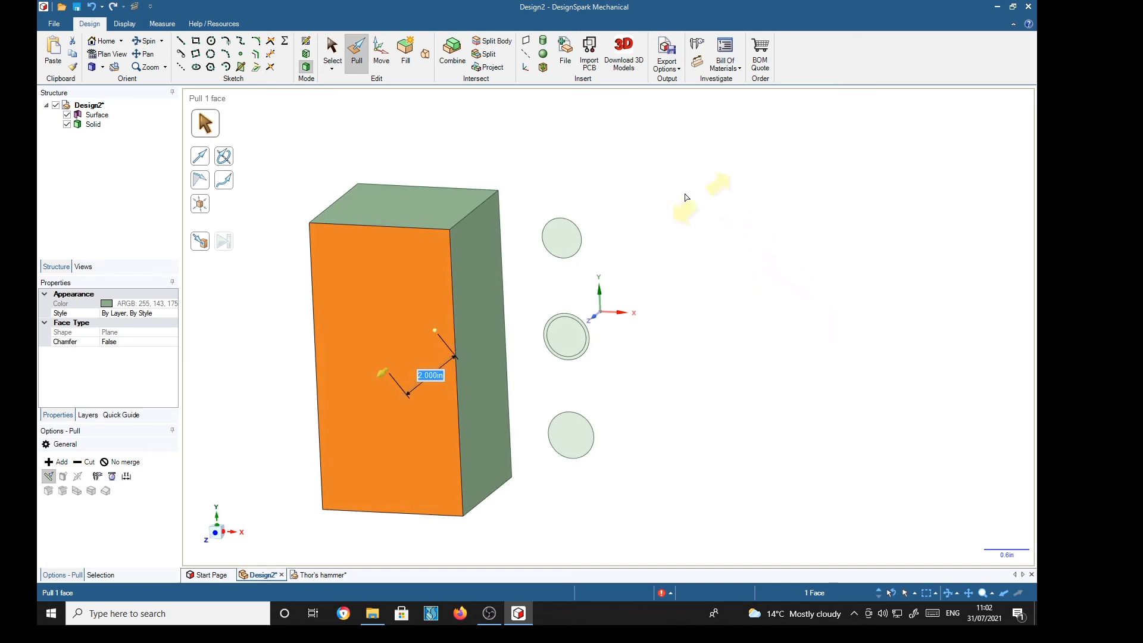
double_click(480, 210)
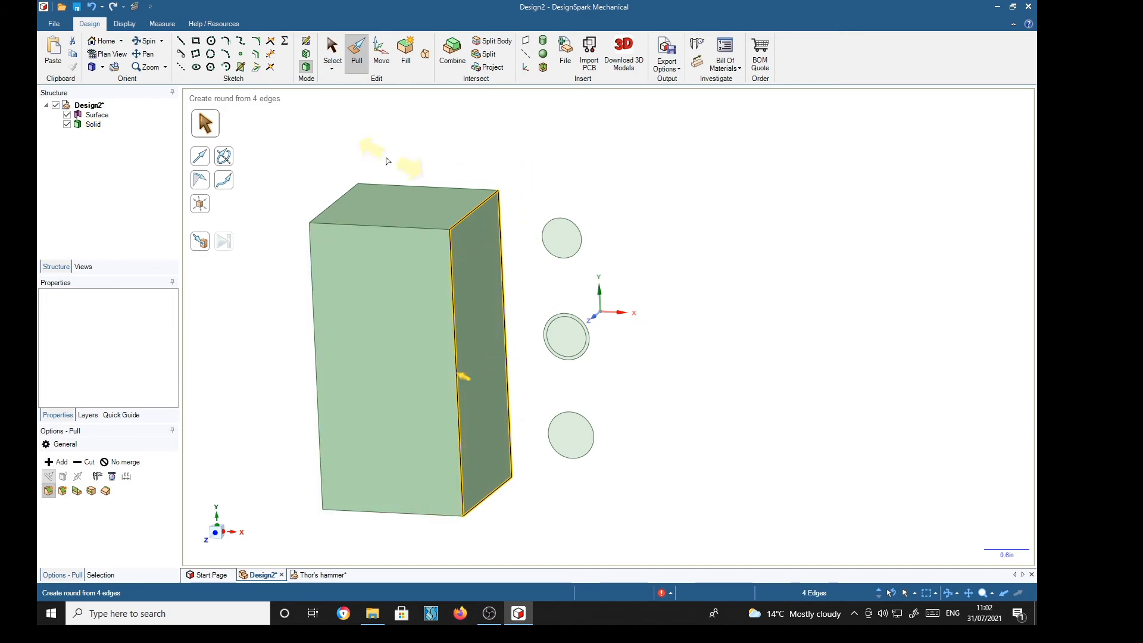
ctrl+double_click(342, 200)
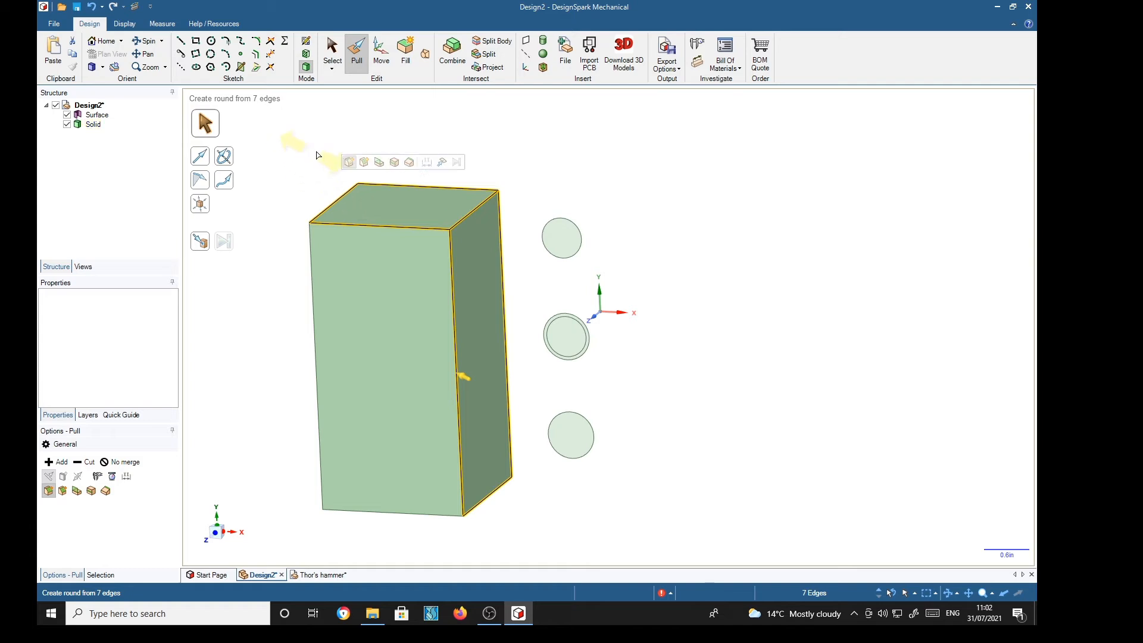
middle_drag(691, 314, 802, 301)
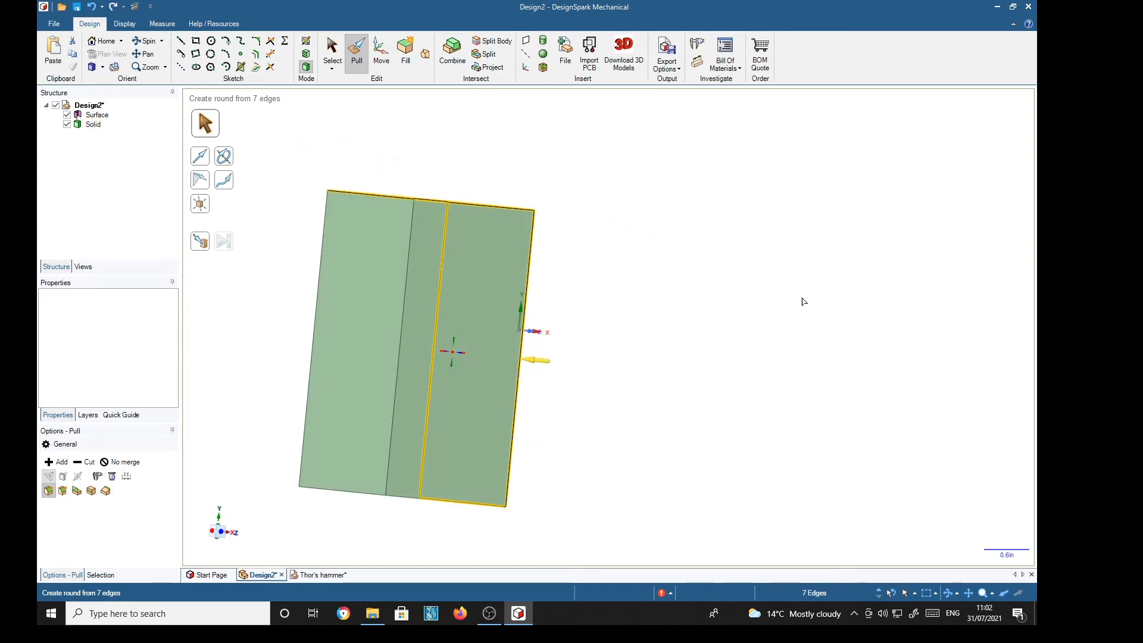
ctrl+double_click(396, 376)
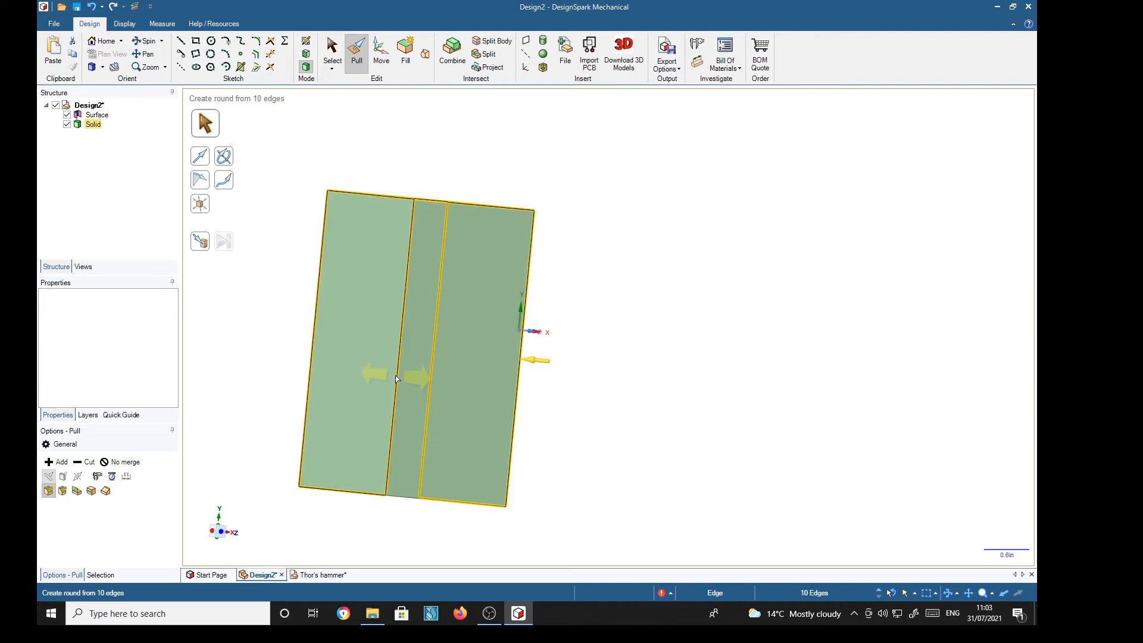
middle_drag(709, 383, 938, 284)
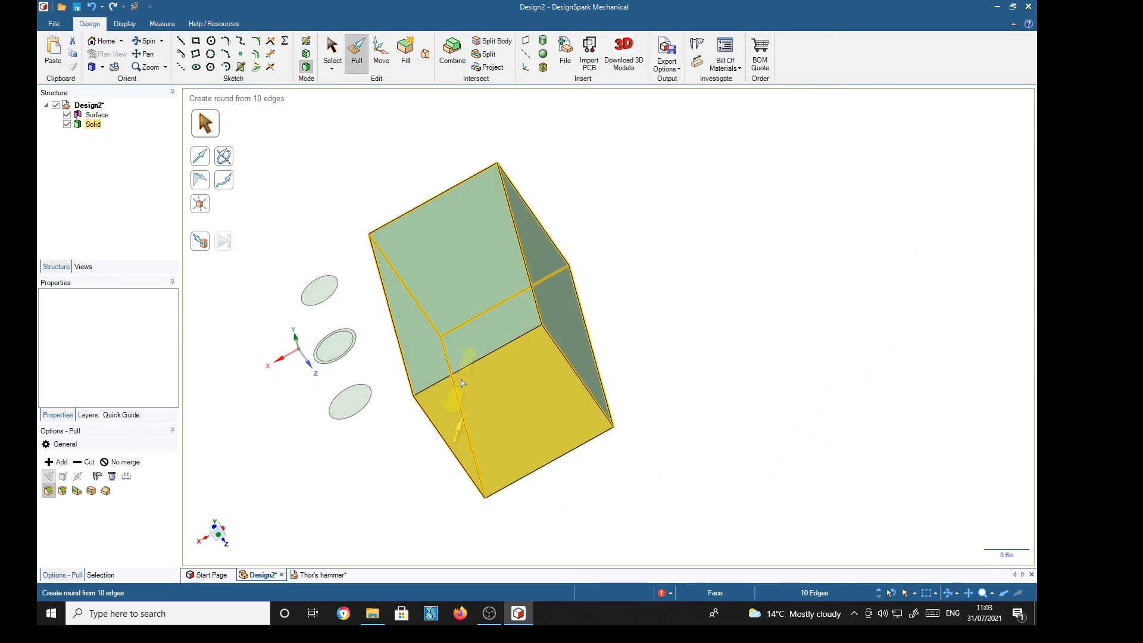
ctrl+click(487, 360)
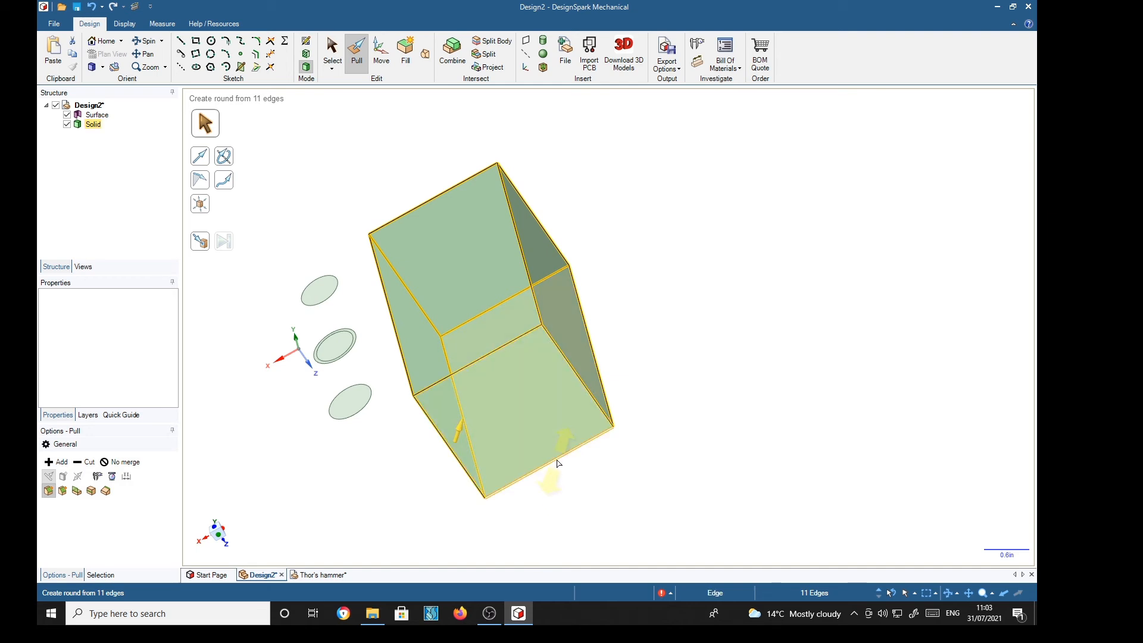
ctrl+click(559, 463)
middle_drag(756, 401, 701, 438)
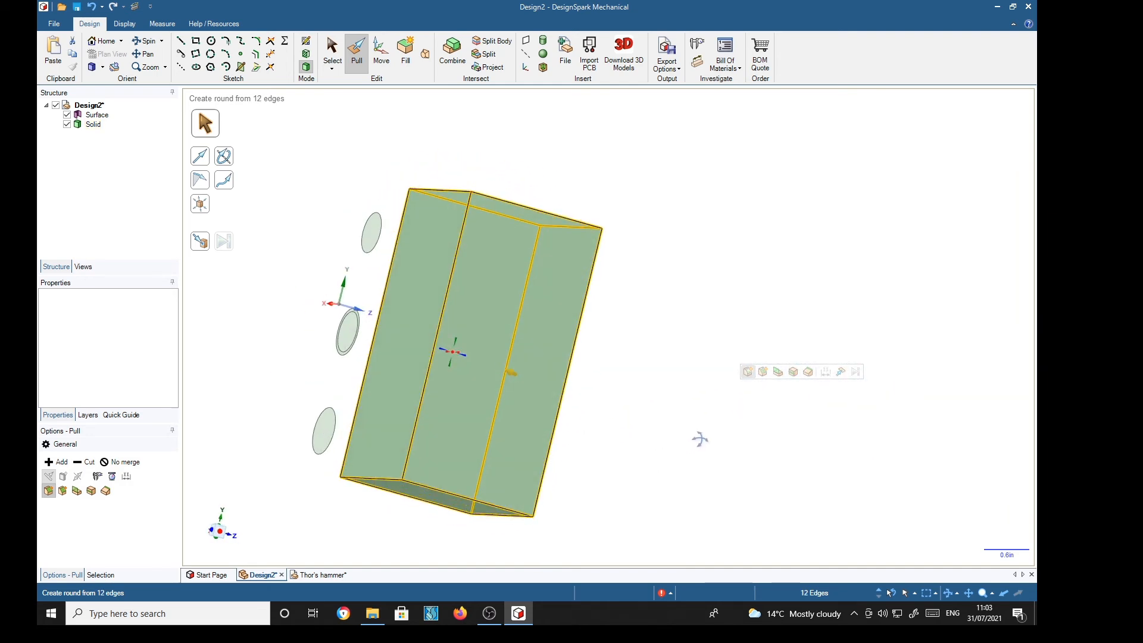
click(63, 491)
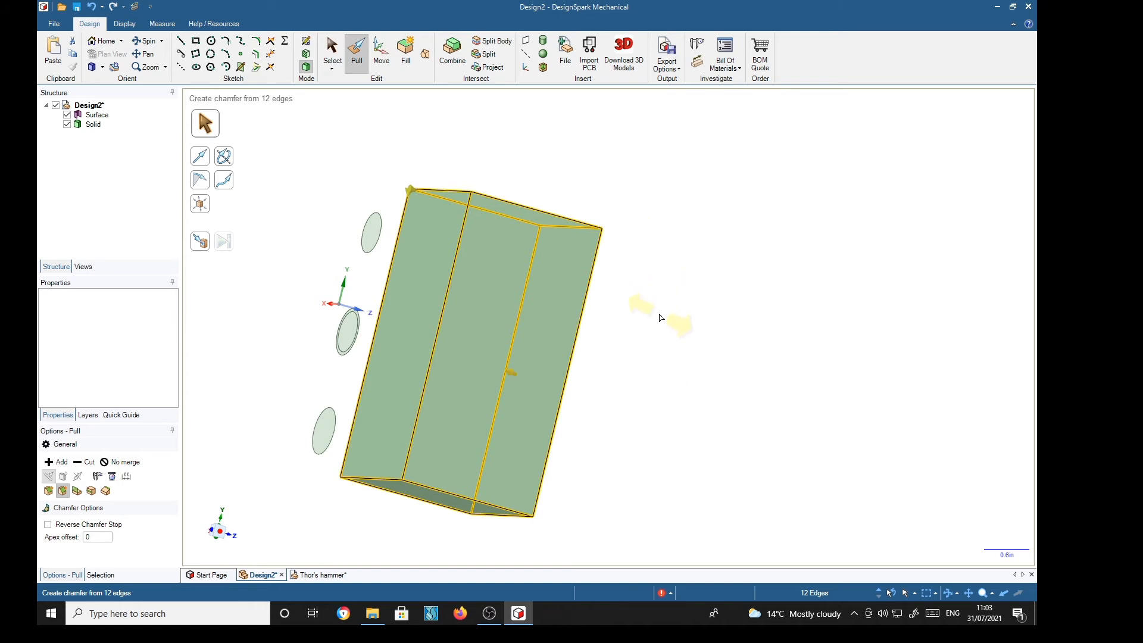
key(space)
text(.3)
key(Return)
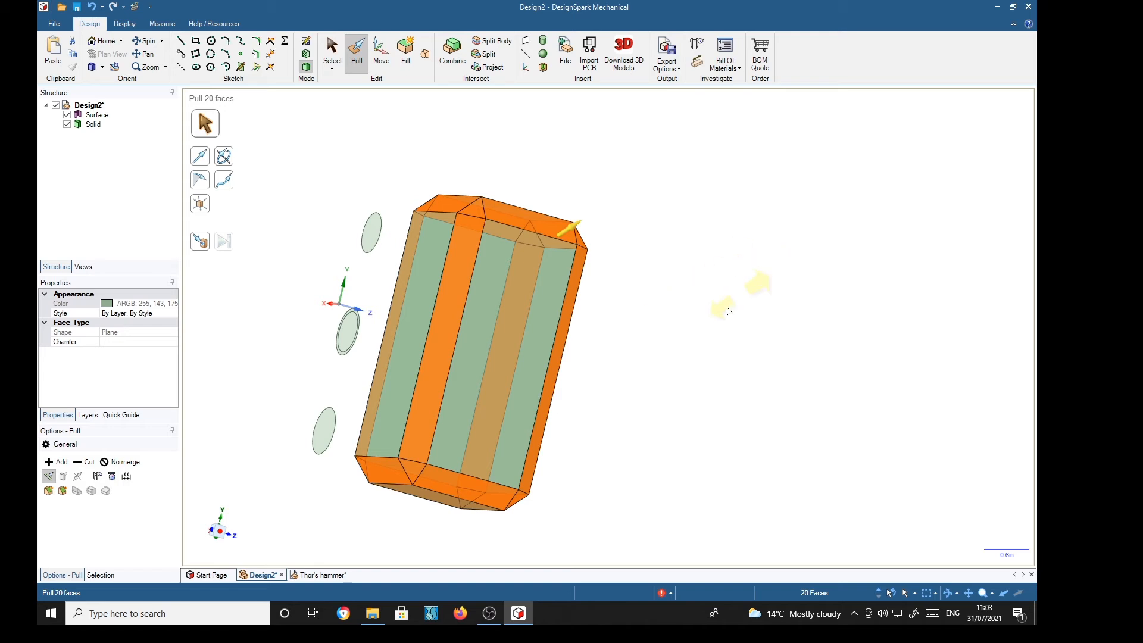
- Rename the chamfered solid body as Head
middle_drag(727, 281, 784, 403)
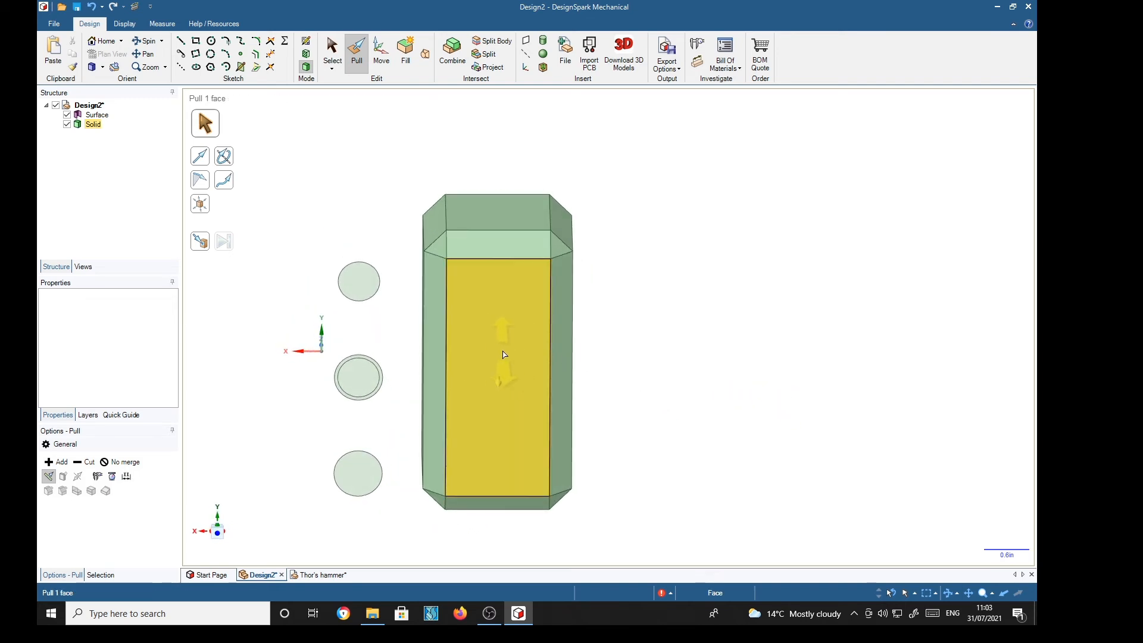
right_click(93, 127)
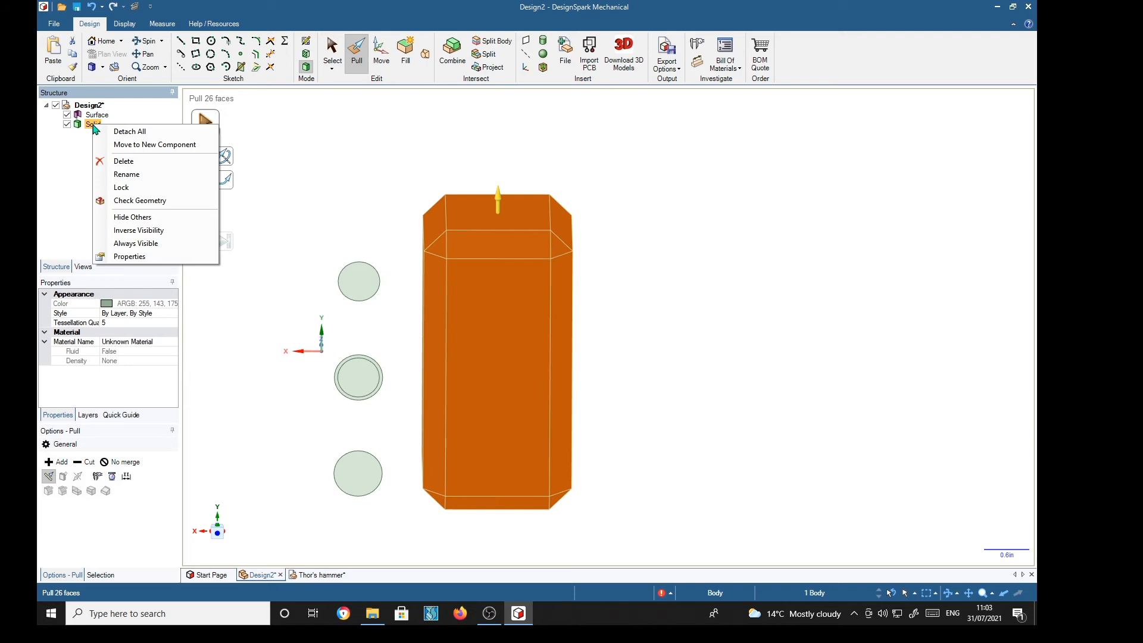
click(127, 174)
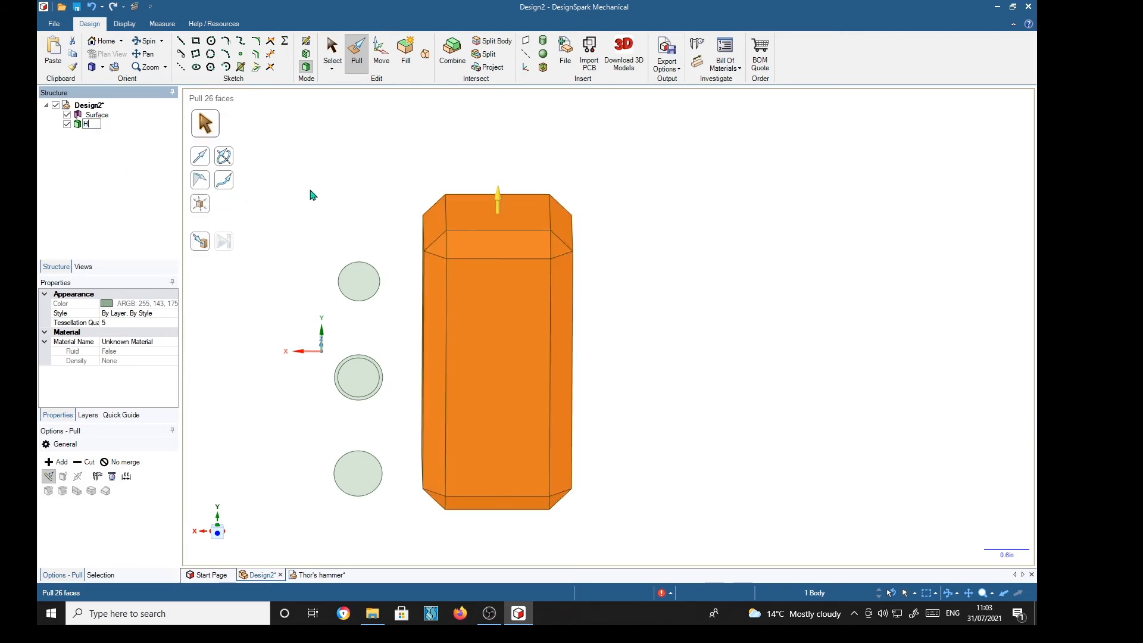
key(Return)
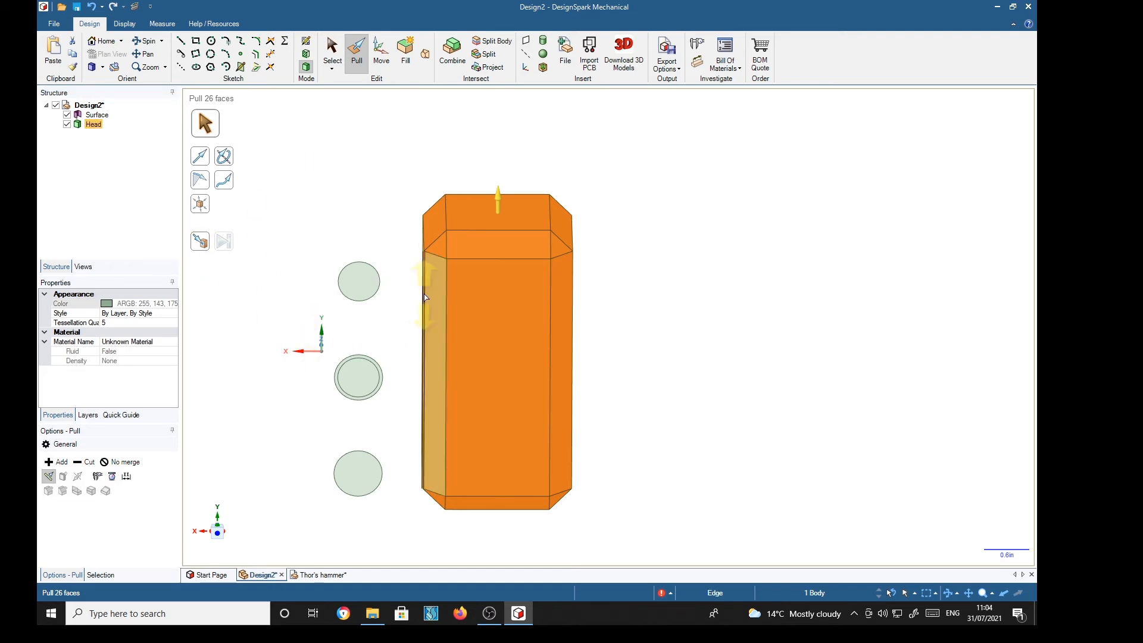
click(651, 265)
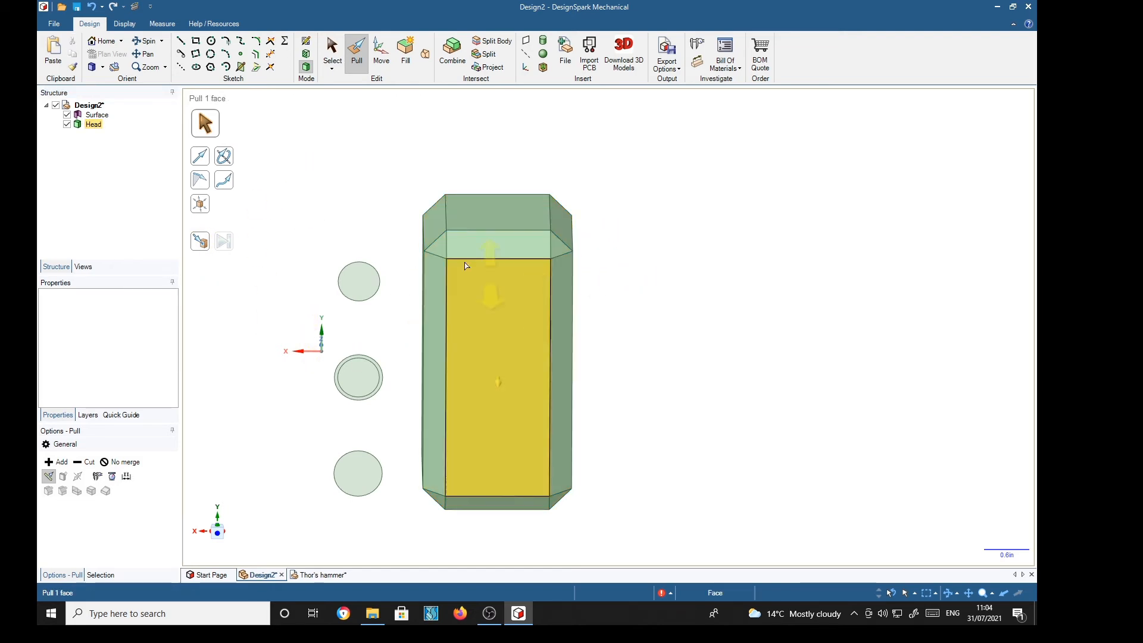
- Apply the dark olive basic colour to the whole Head body
click(94, 126)
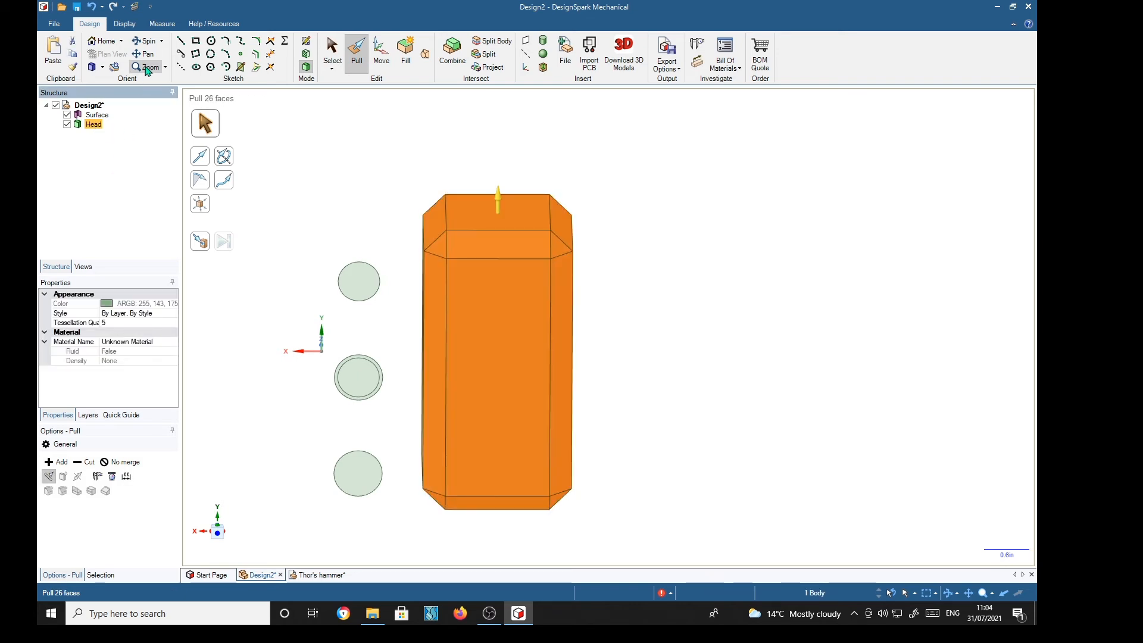
click(123, 23)
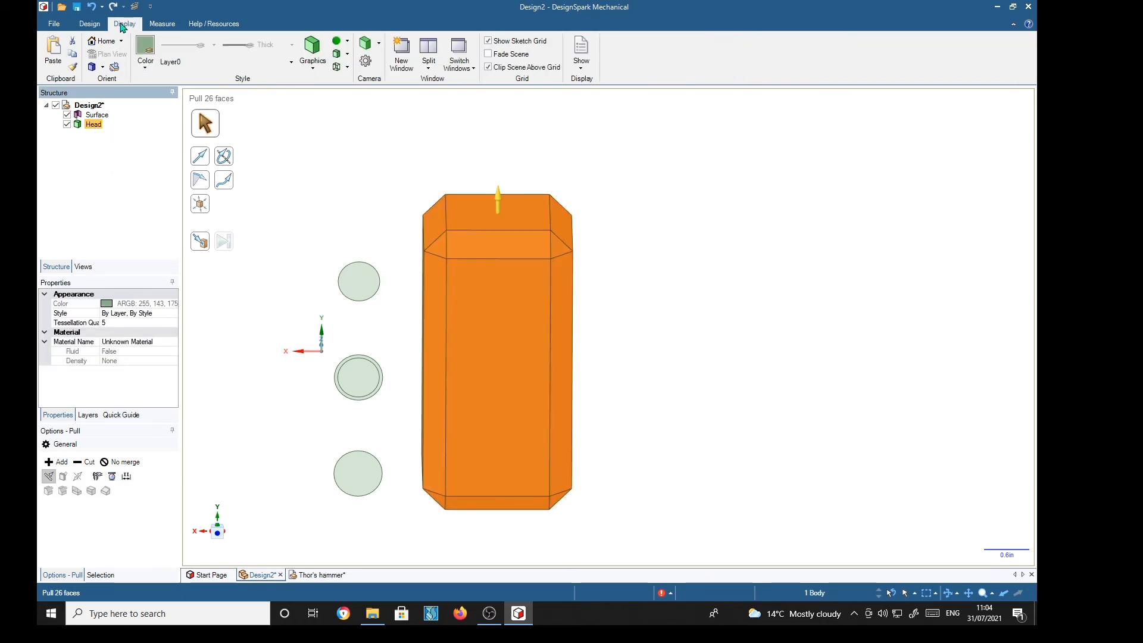
click(143, 49)
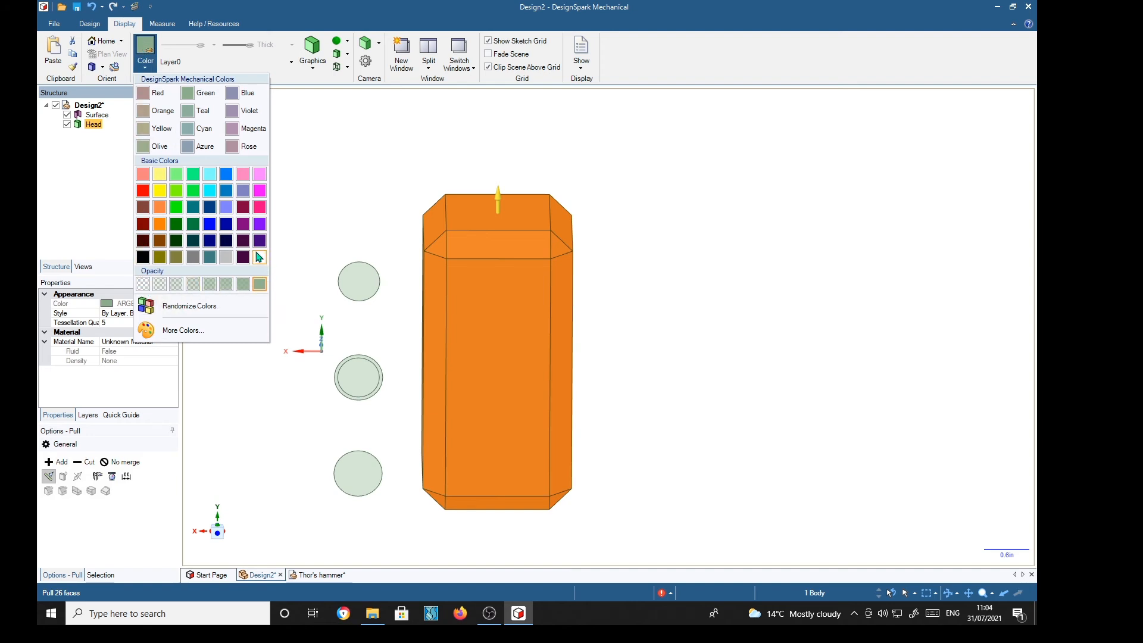
click(177, 258)
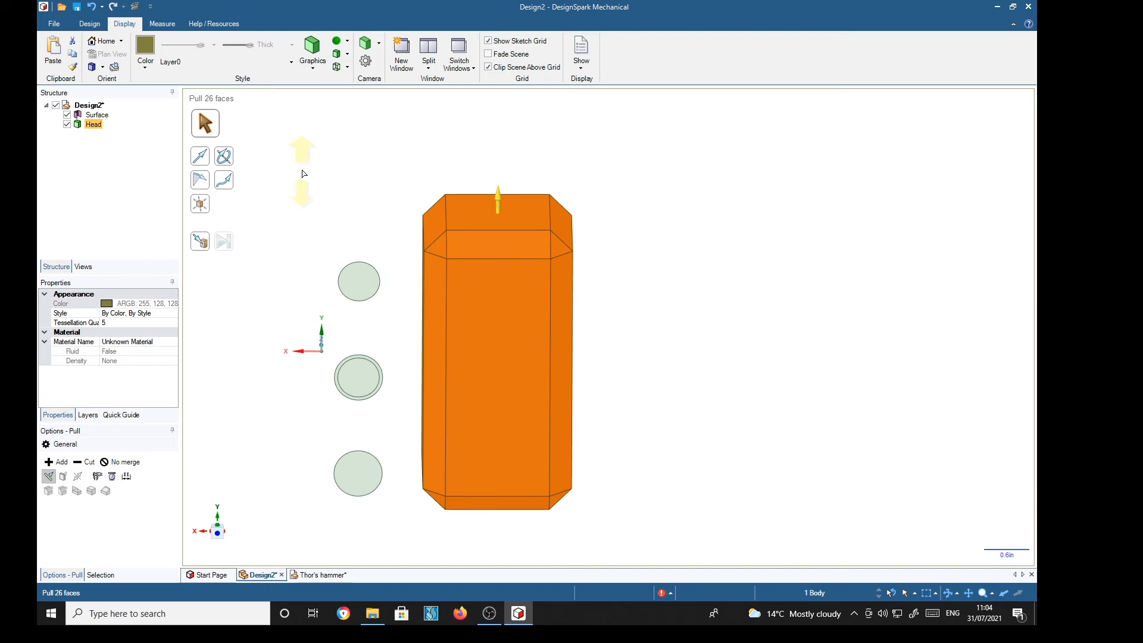
- Give the Head body a metallic style with a medium gloss finish
click(342, 42)
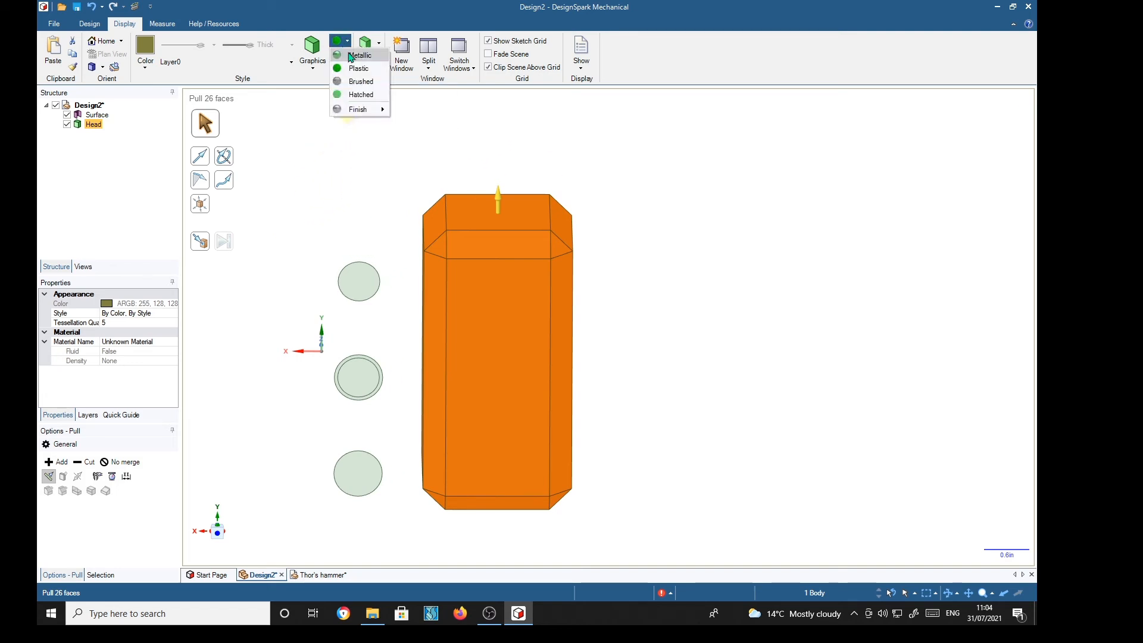
click(342, 44)
click(345, 45)
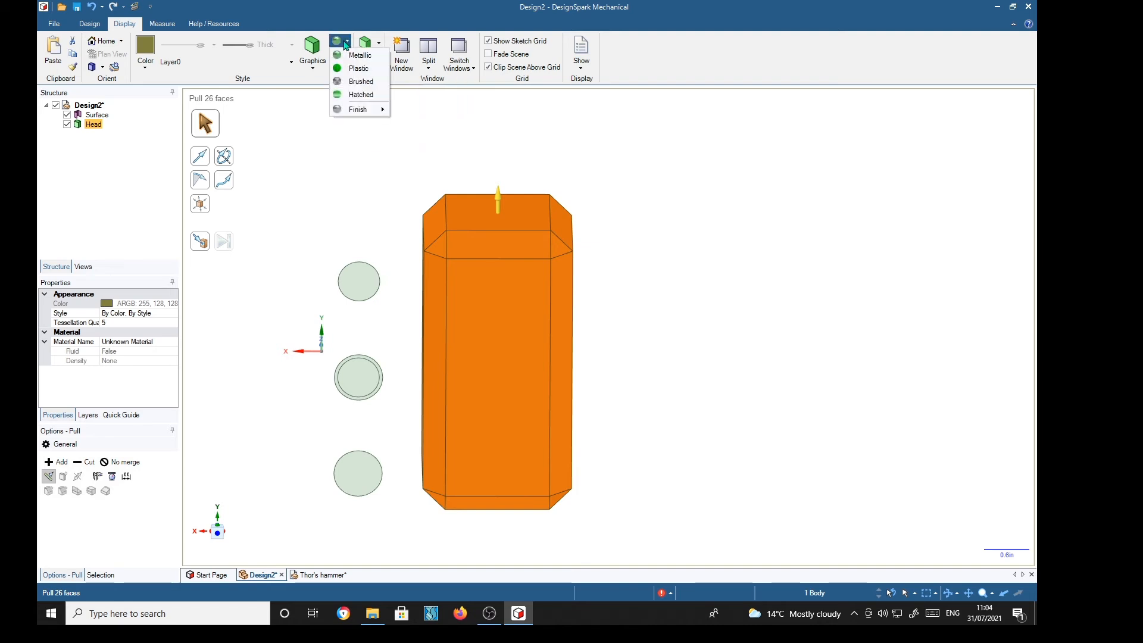
mouse_move(358, 110)
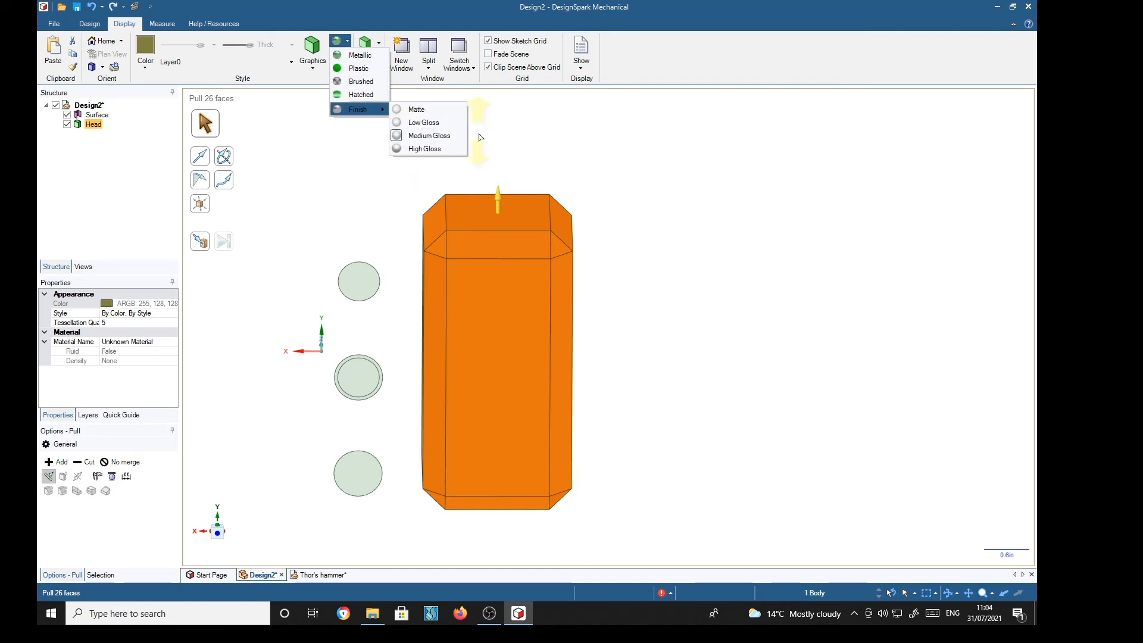
click(455, 133)
click(670, 206)
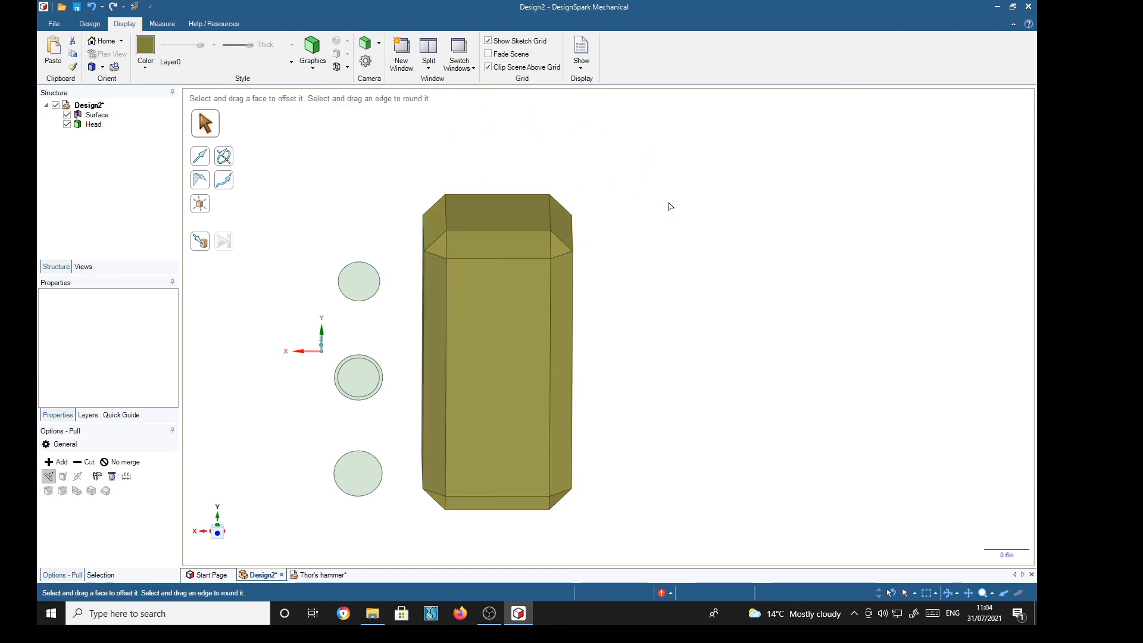
- Recolour the Head body with the mid-grey basic colour
middle_drag(709, 329, 701, 293)
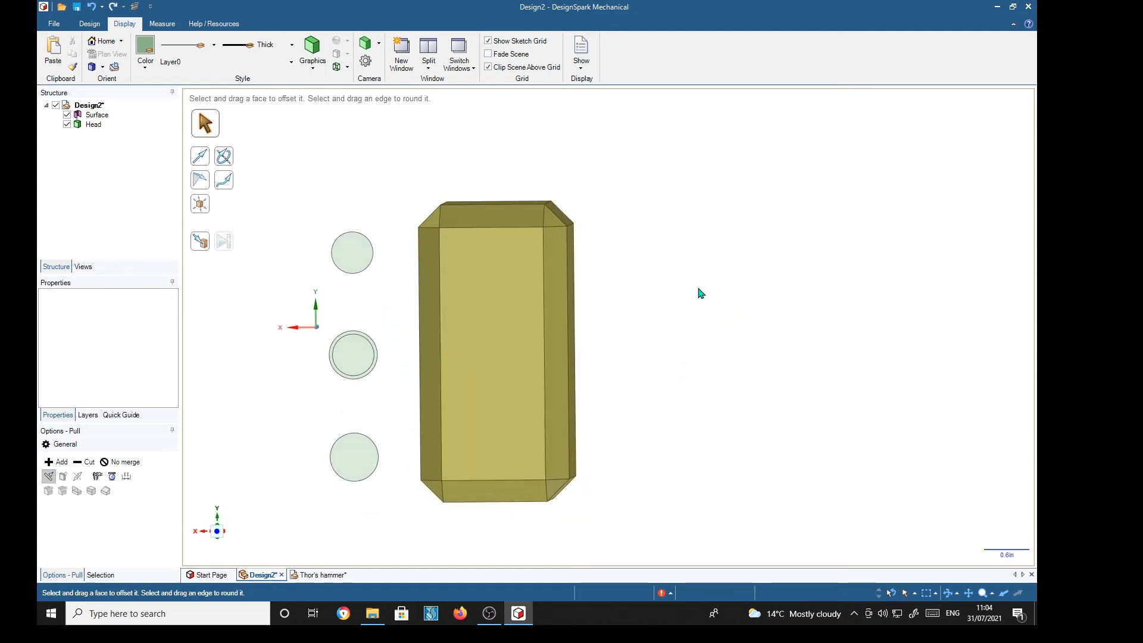
click(93, 124)
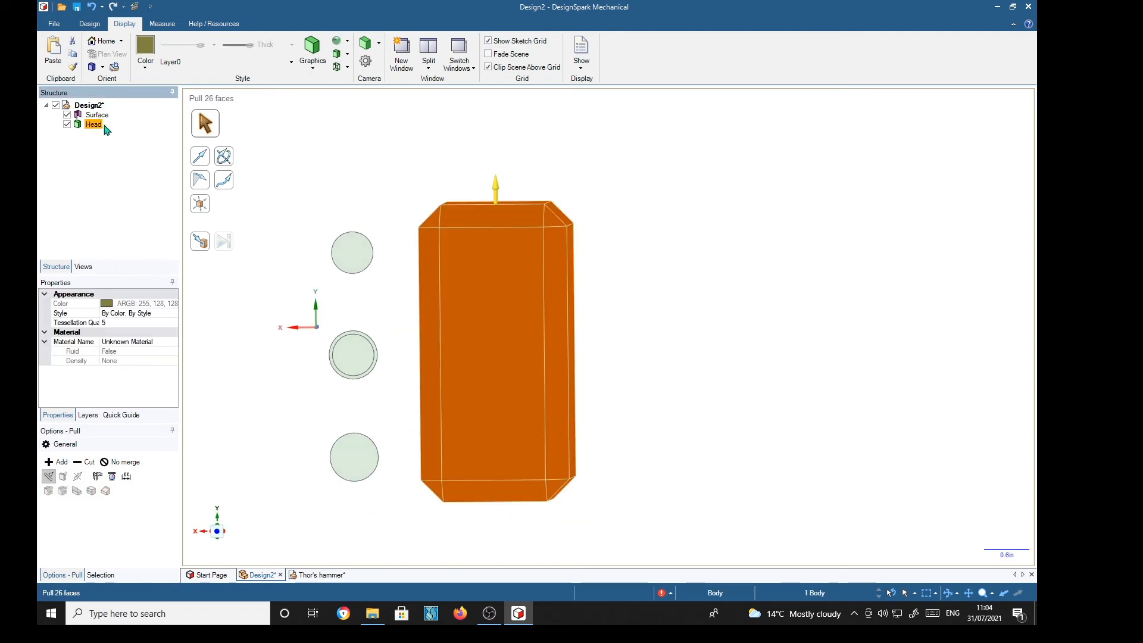
click(146, 48)
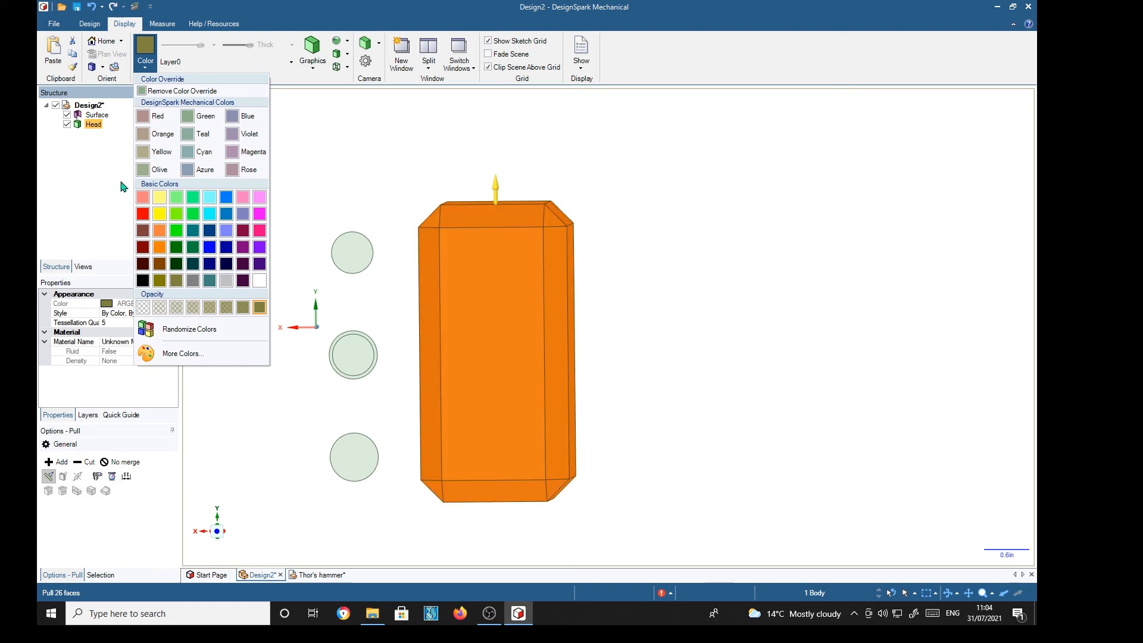
click(192, 280)
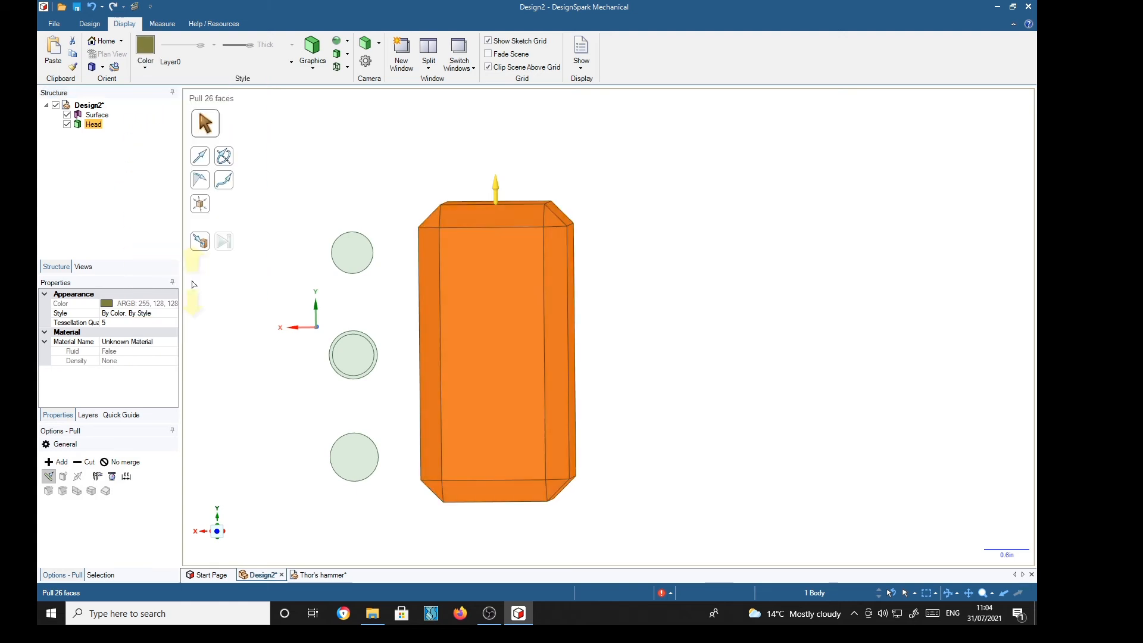
click(651, 290)
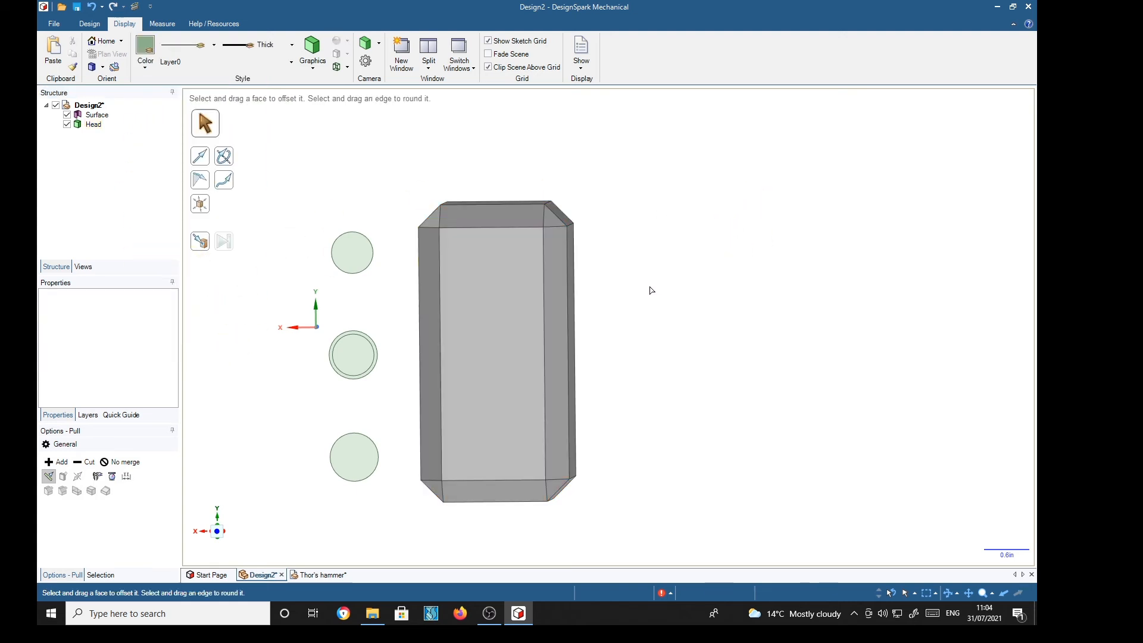
- Insert the image Whosoever.jpg onto the long side face of the Head that faces away from the sketched circles
middle_drag(720, 278, 678, 274)
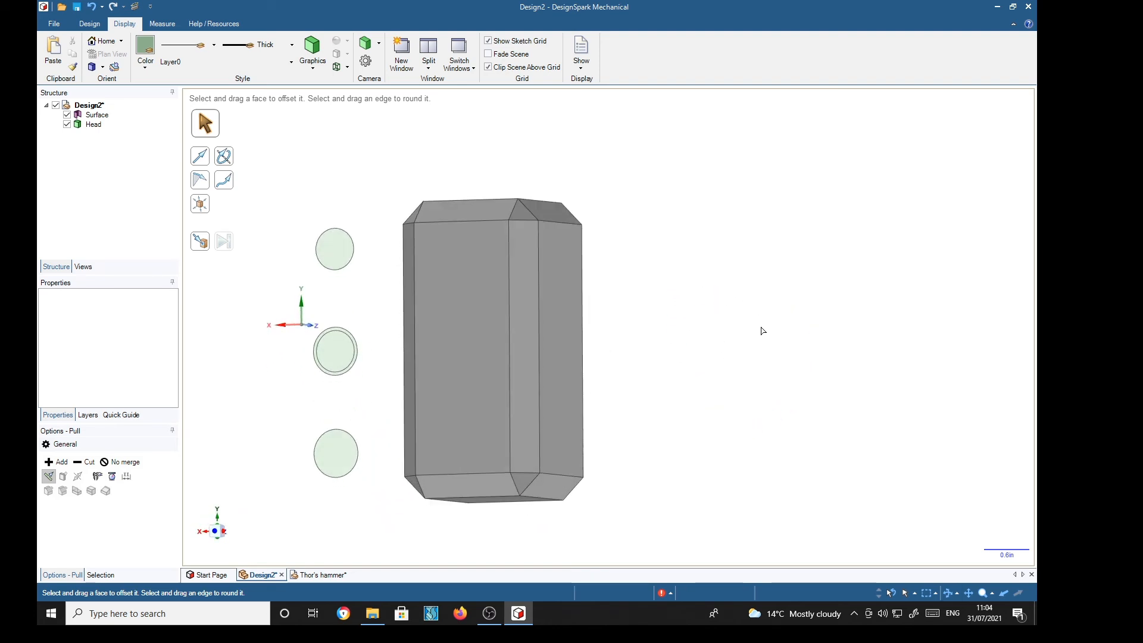
middle_drag(707, 288, 720, 361)
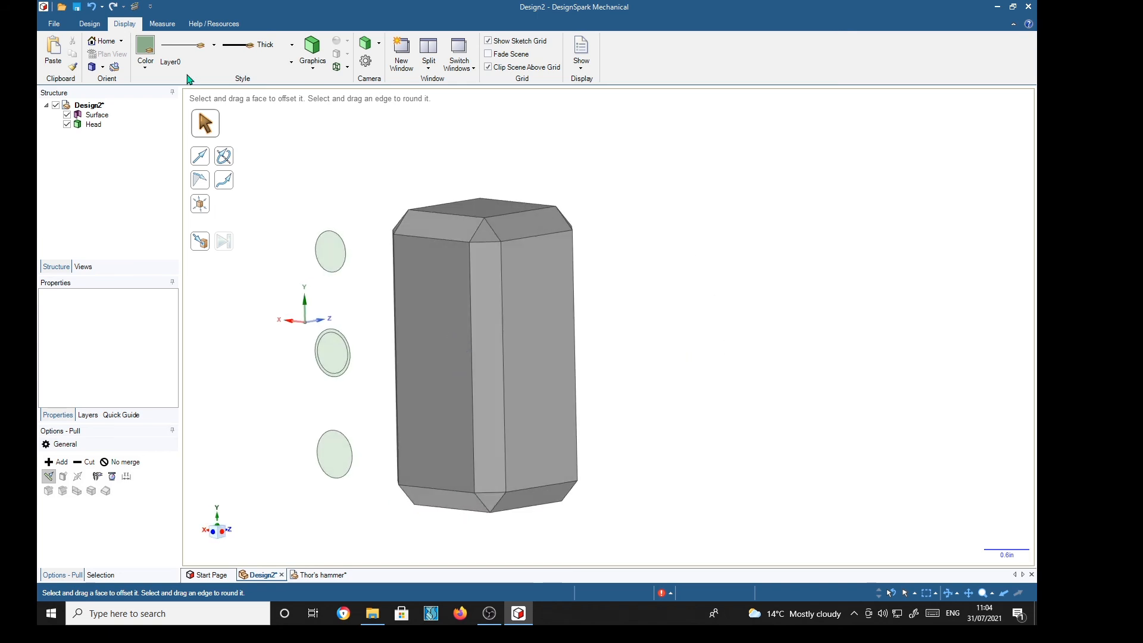
click(102, 27)
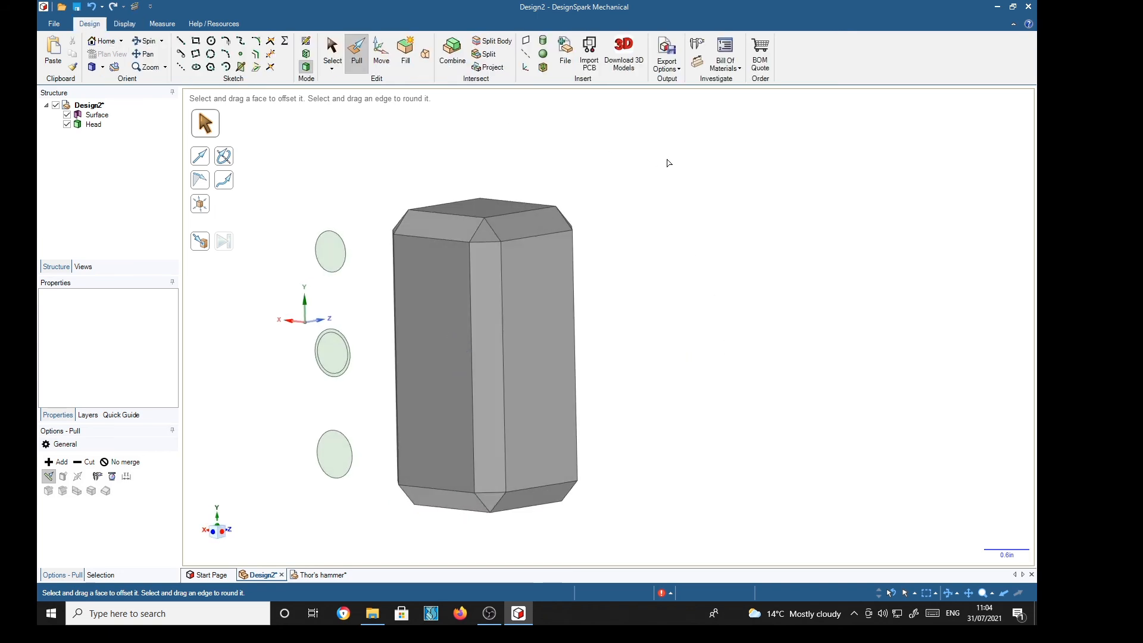
middle_drag(715, 245, 738, 258)
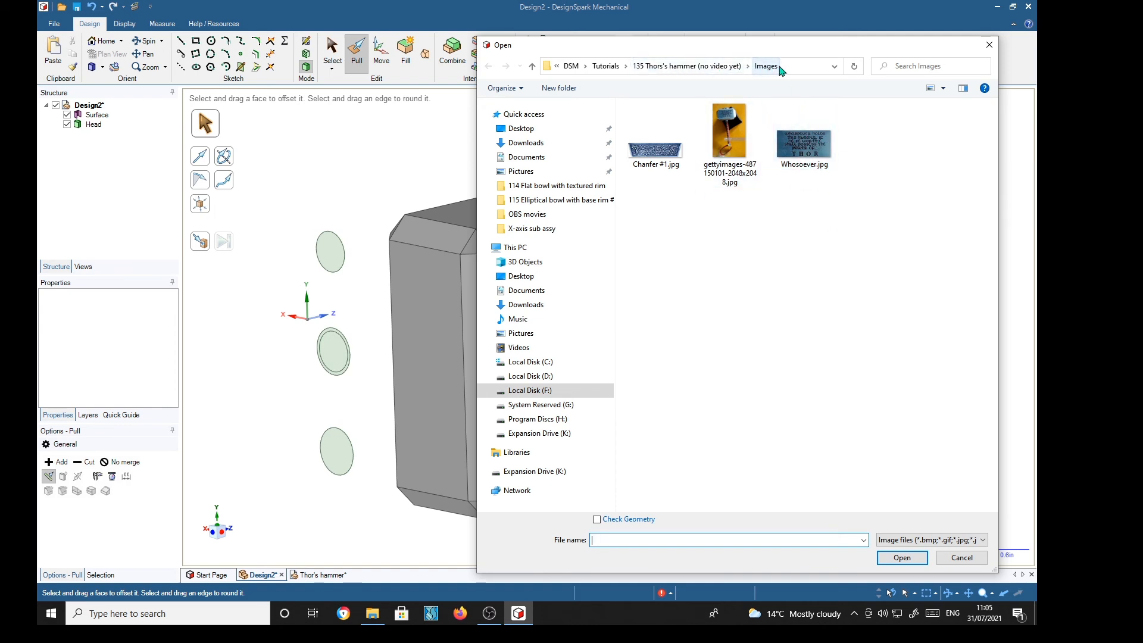
click(801, 154)
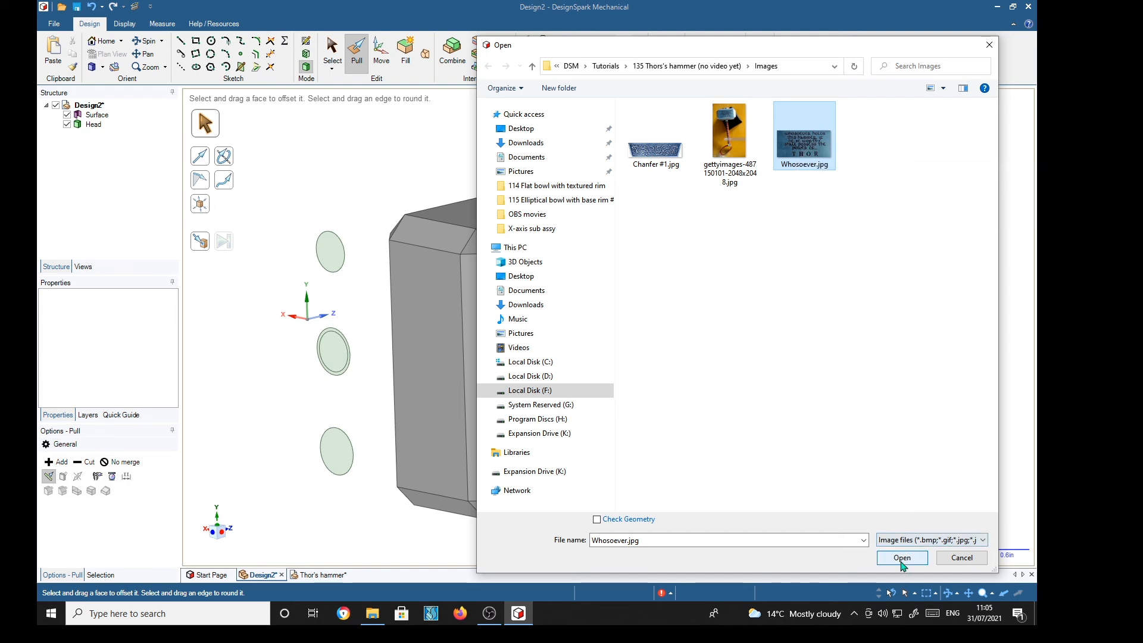
click(902, 558)
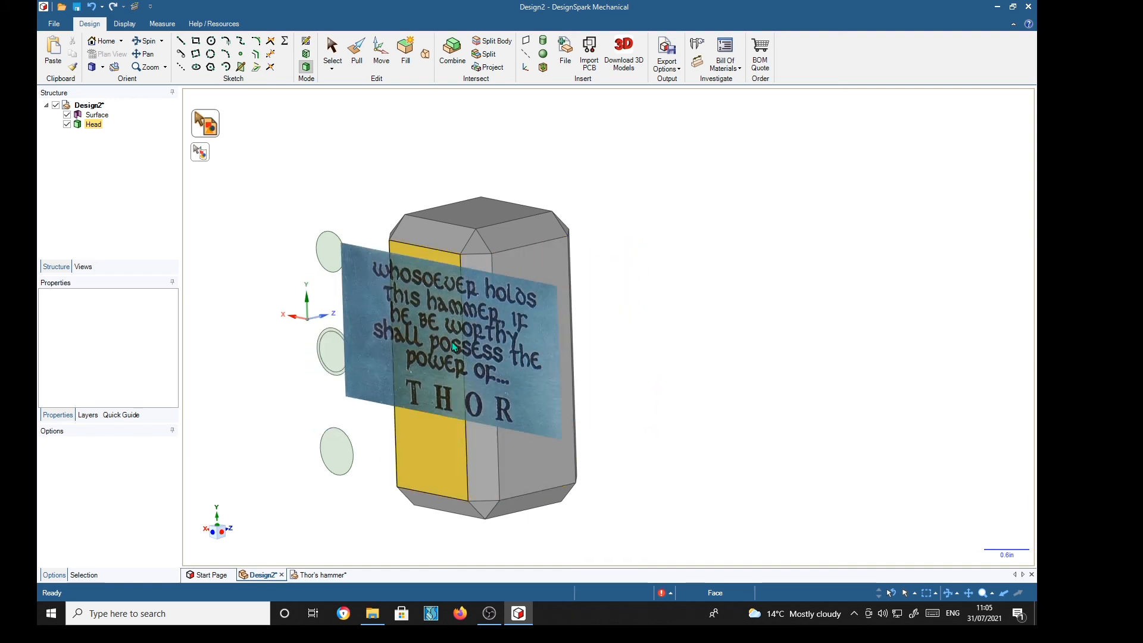
click(532, 348)
middle_drag(803, 393, 737, 355)
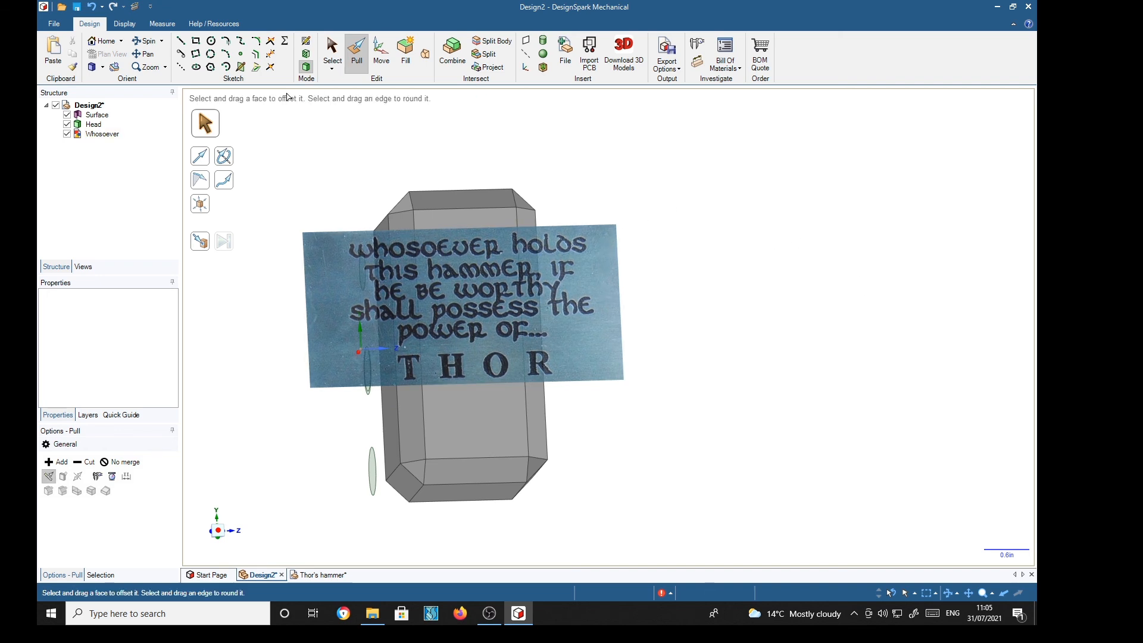
- Rotate the Whosoever image 90° in the plane of the Head's side face so its text runs along the face's length
click(94, 135)
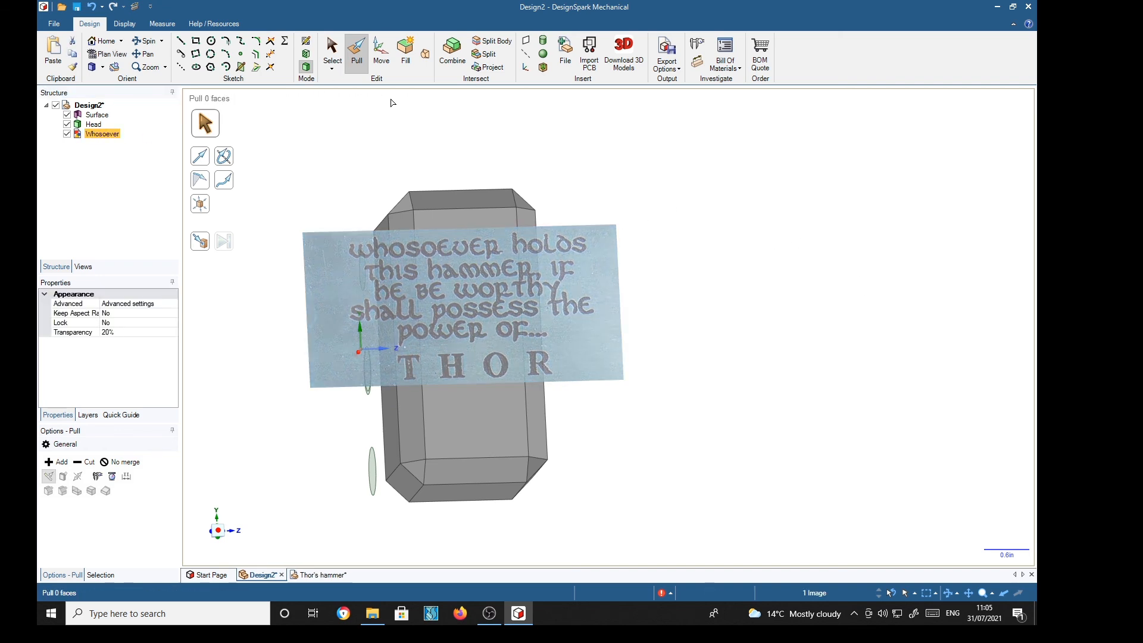
click(381, 50)
click(488, 228)
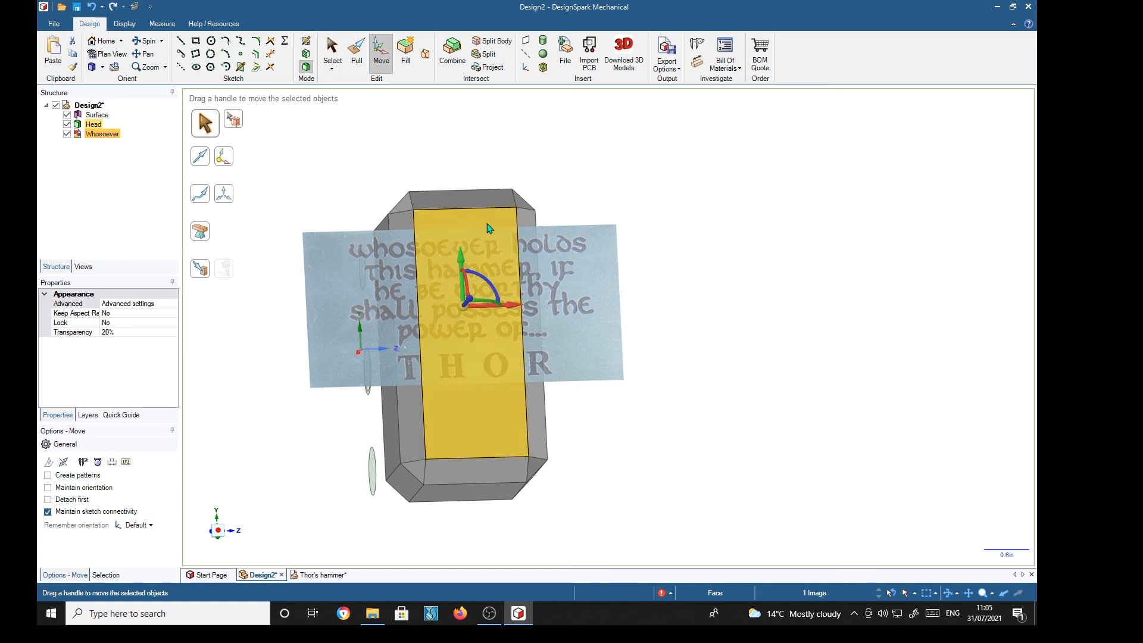
drag(487, 276, 449, 258)
text(90)
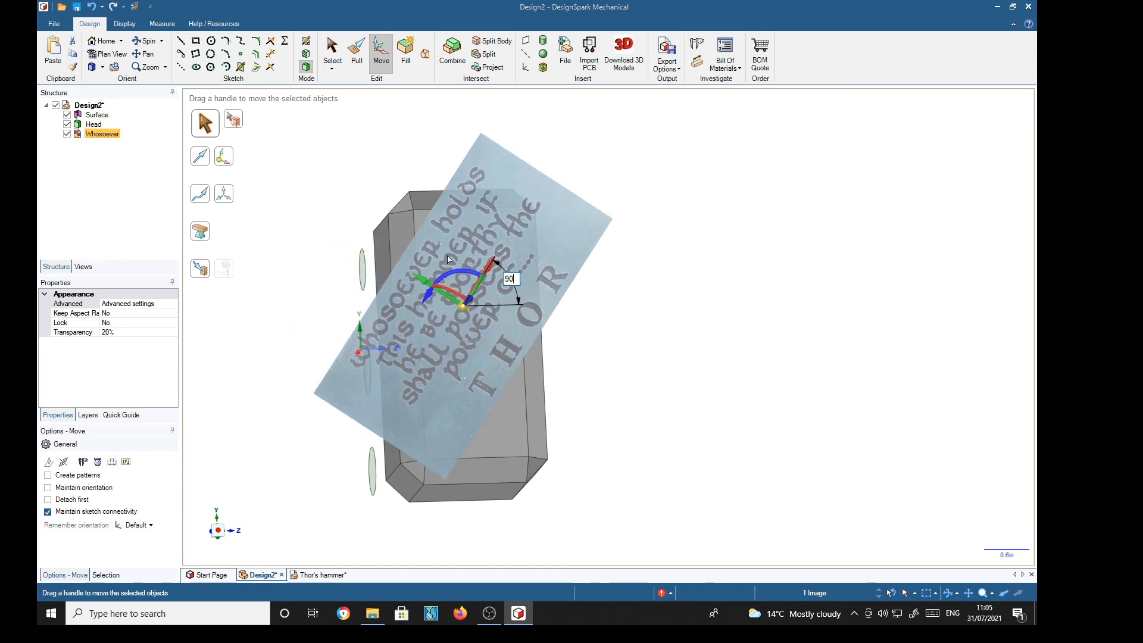
key(Return)
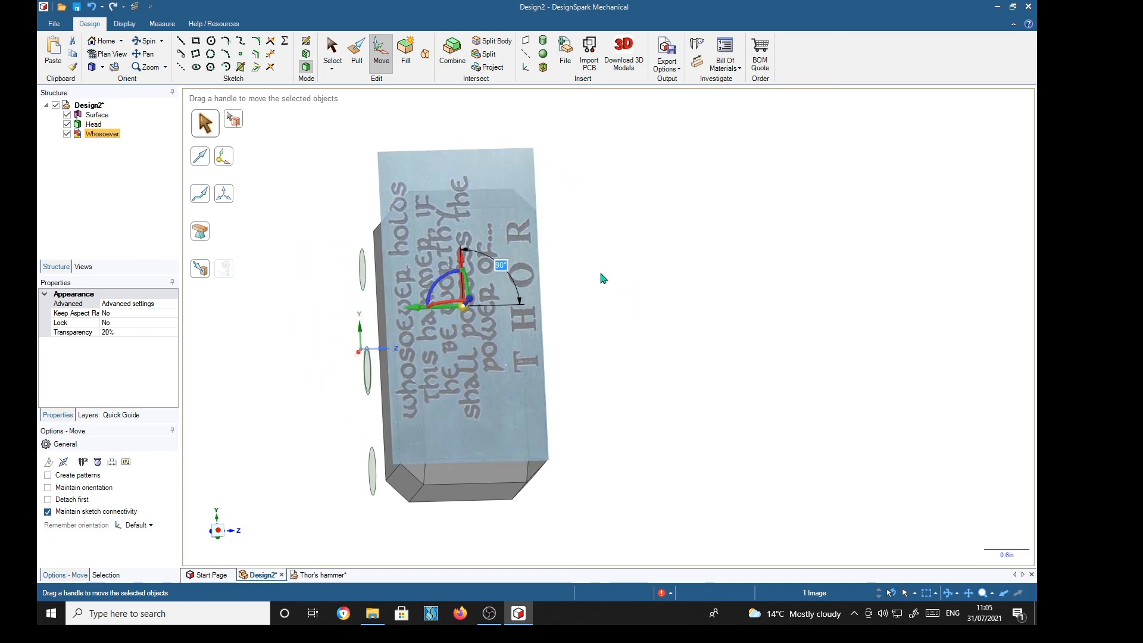
click(623, 259)
- Resize the Whosoever image by its corners so it exactly fills the flat rectangular area inside the chamfers of the Head's side face
middle_drag(705, 290, 841, 329)
mouse_move(672, 310)
middle_down()
mouse_move(650, 252)
mouse_move(676, 245)
mouse_move(695, 309)
mouse_move(756, 357)
mouse_move(794, 341)
mouse_move(686, 296)
middle_up()
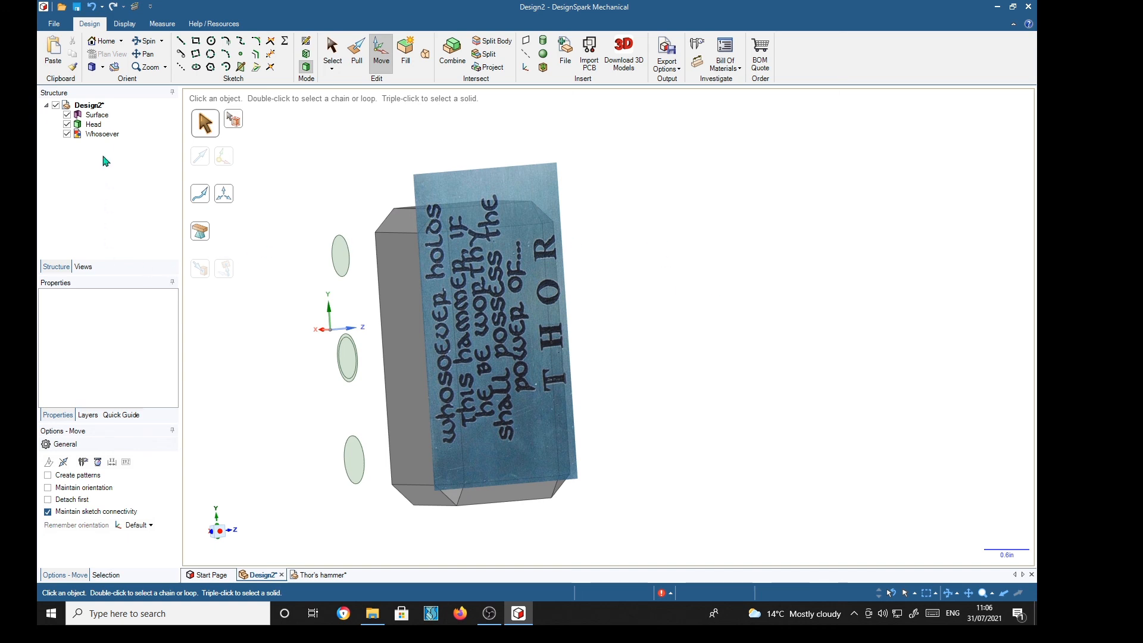
click(101, 133)
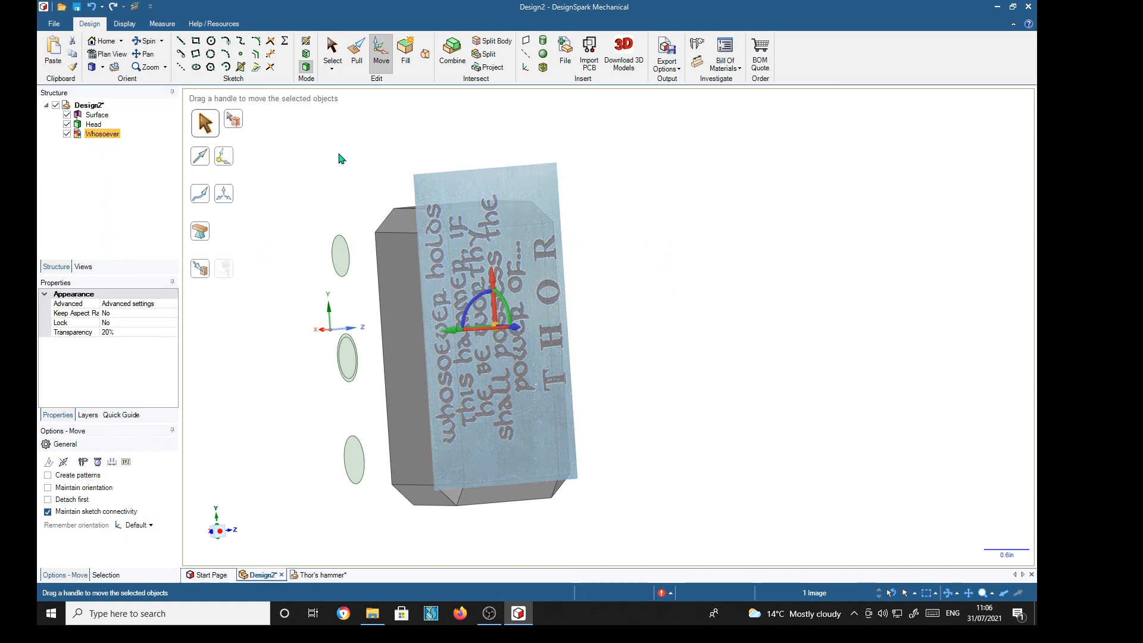
click(332, 51)
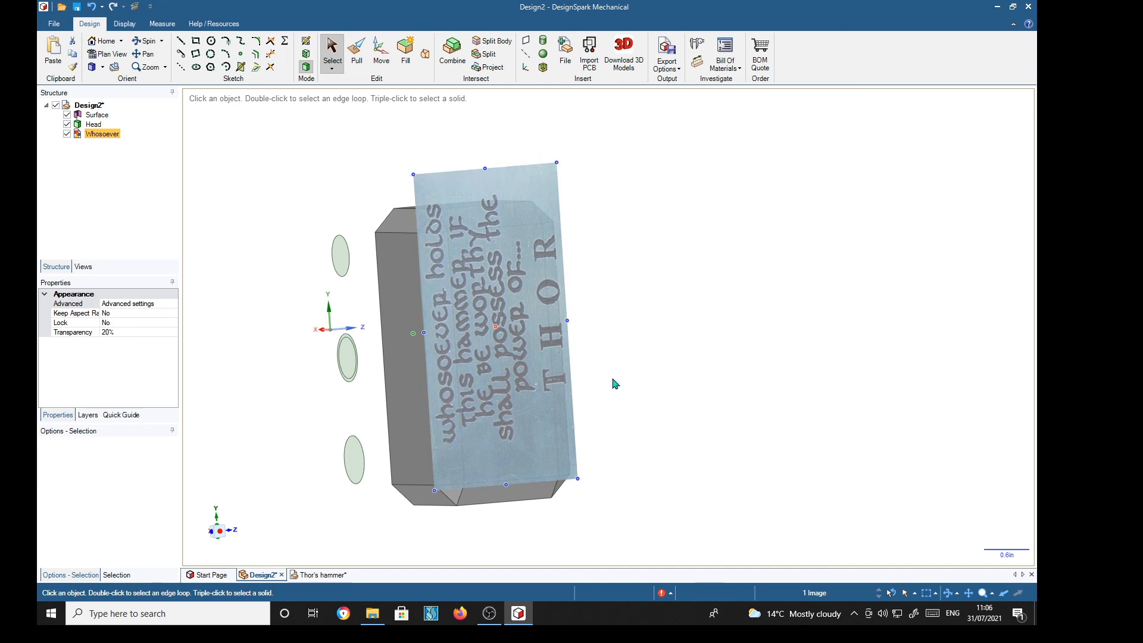
middle_drag(649, 415, 688, 409)
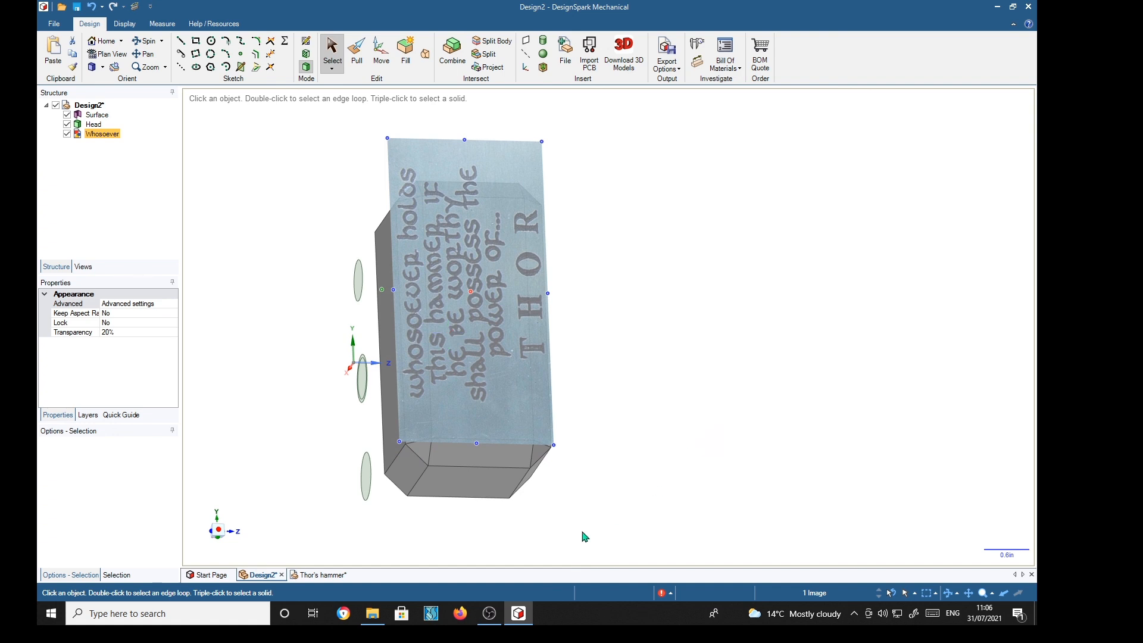
click(223, 530)
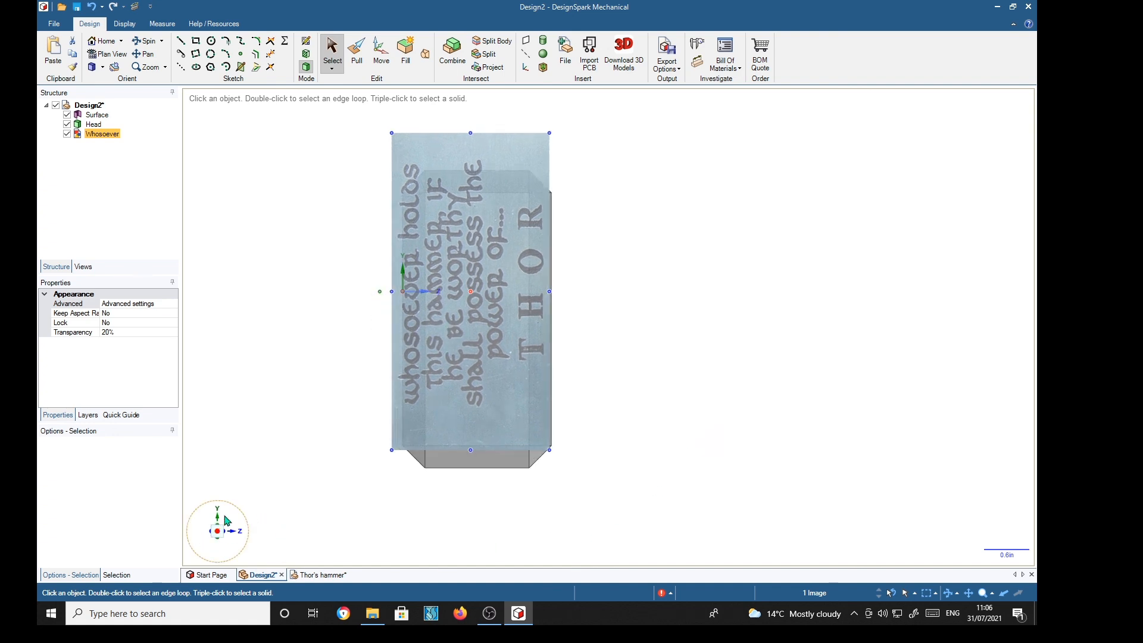
click(242, 517)
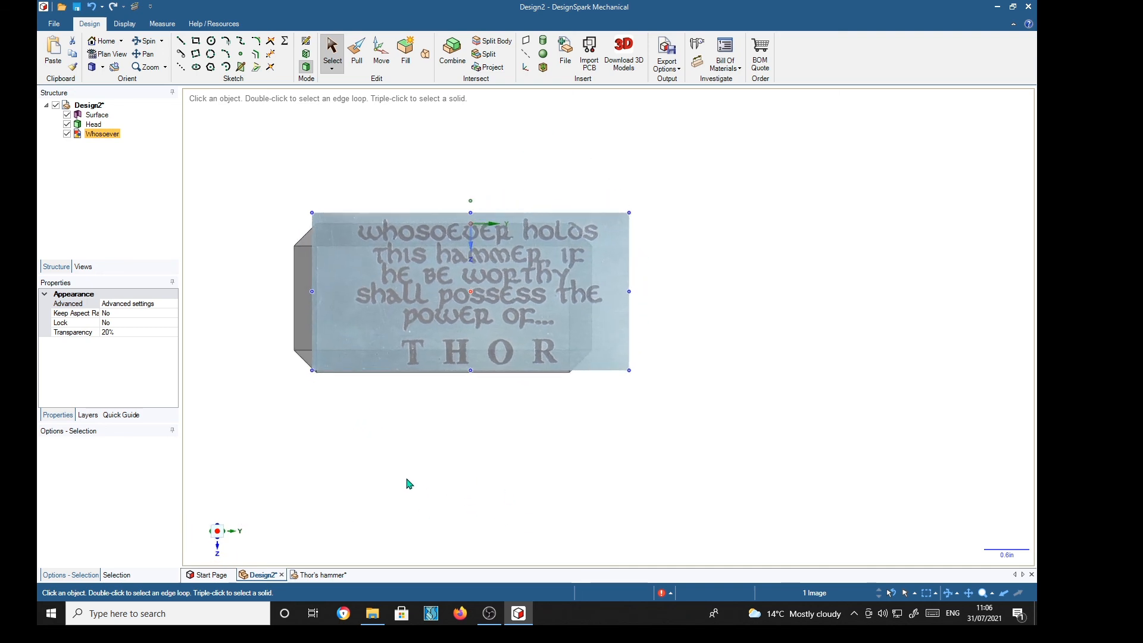
drag(312, 370, 318, 349)
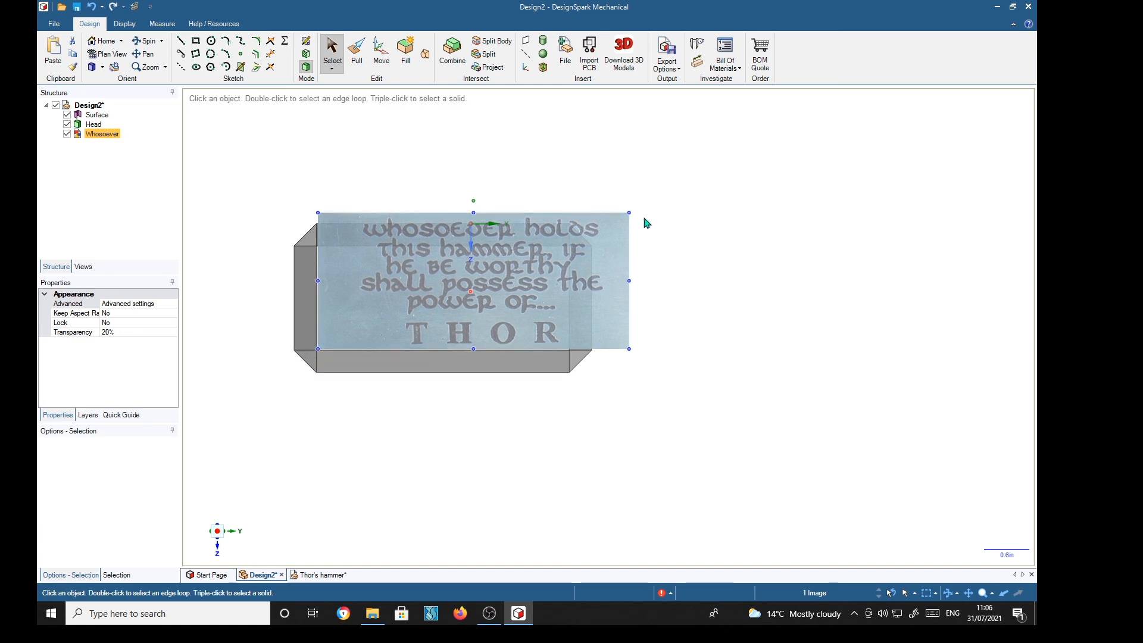
drag(630, 214, 570, 250)
click(617, 270)
middle_drag(720, 306, 643, 421)
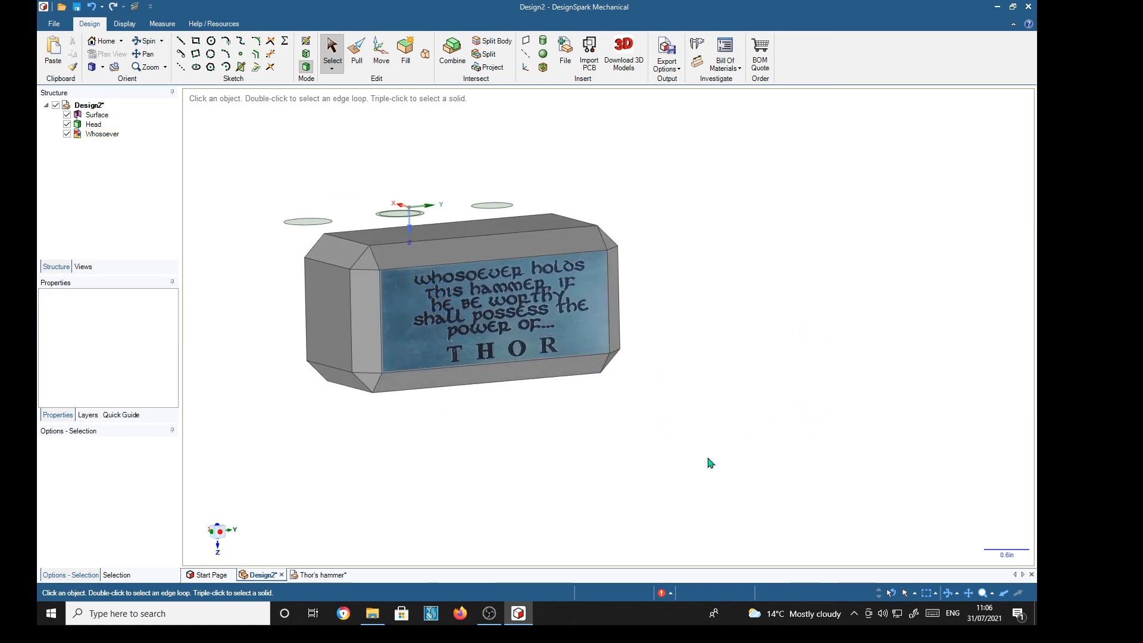